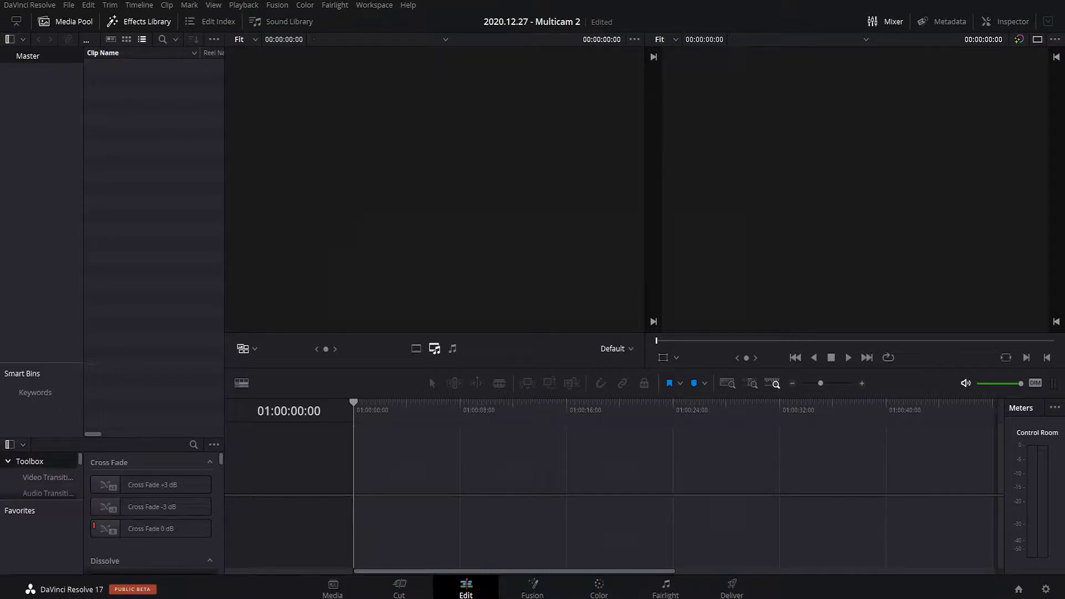
# - Import the four Tutorial Footage files into the media pool without changing the frame rate, then close Explorer
pyautogui.hotkey('alt', 'Tab')
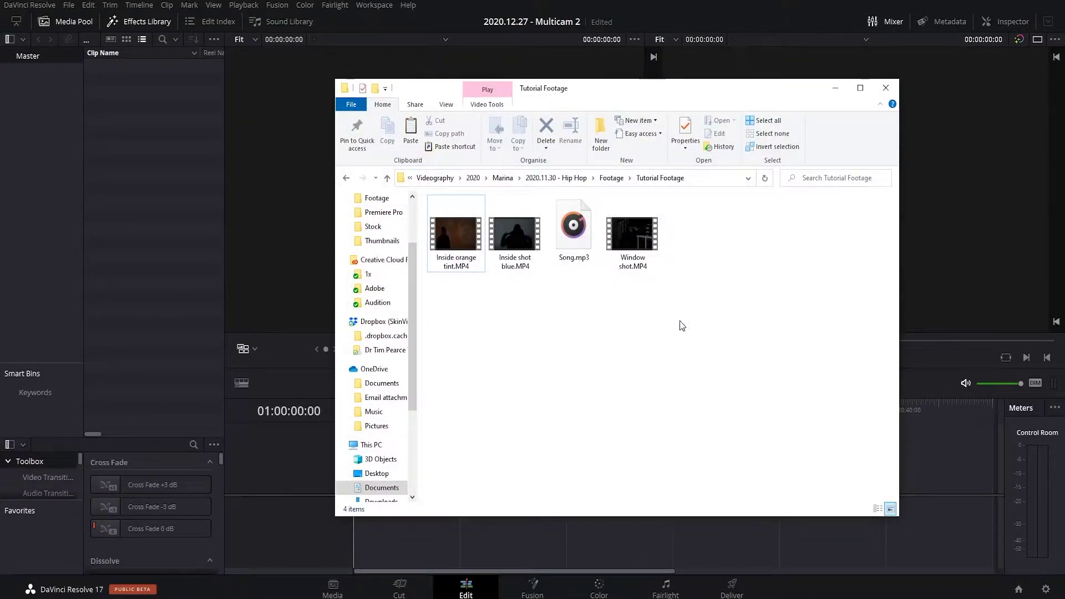
pyautogui.moveTo(680, 320); pyautogui.dragTo(447, 228)
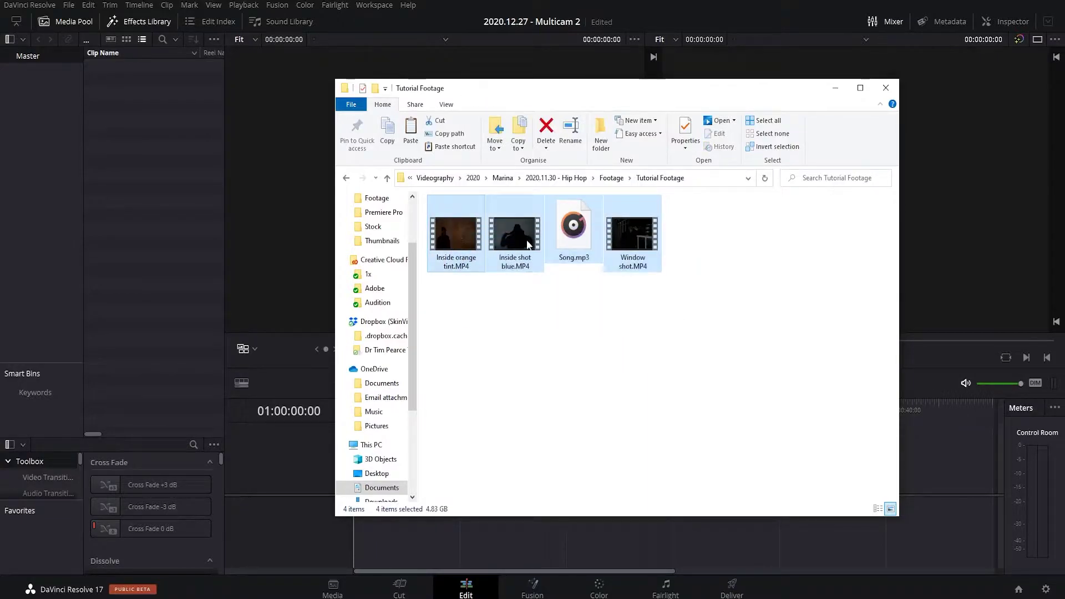
pyautogui.moveTo(527, 244); pyautogui.dragTo(156, 128)
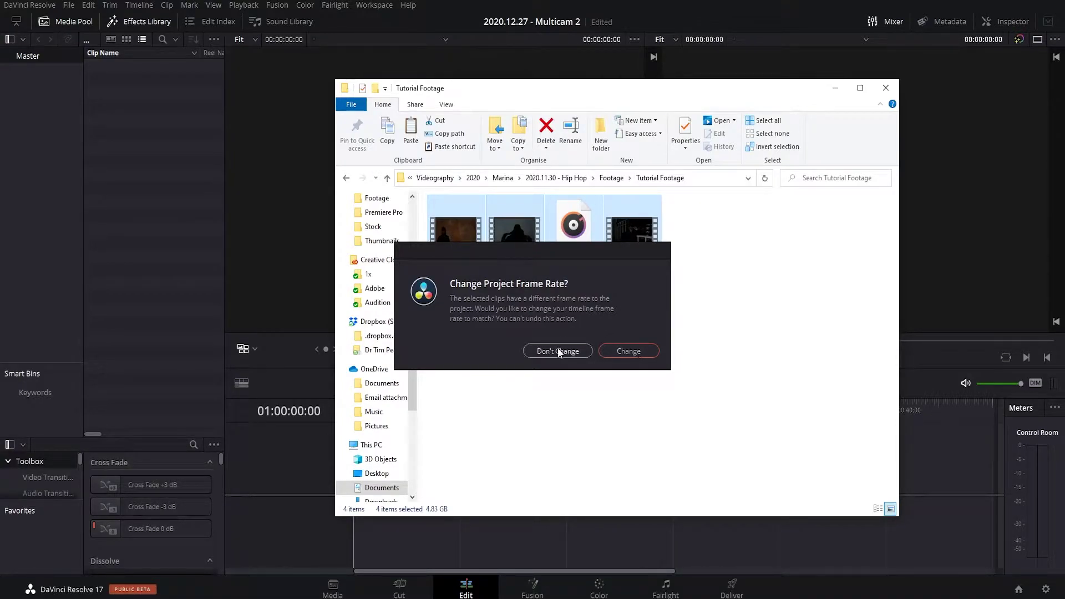
pyautogui.click(647, 350)
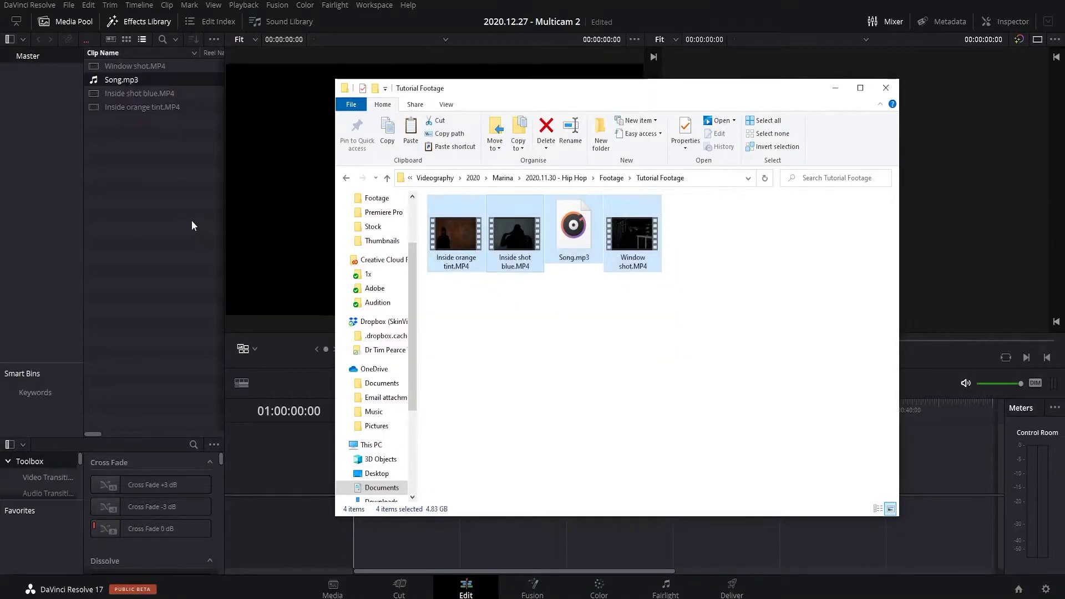
pyautogui.click(173, 209)
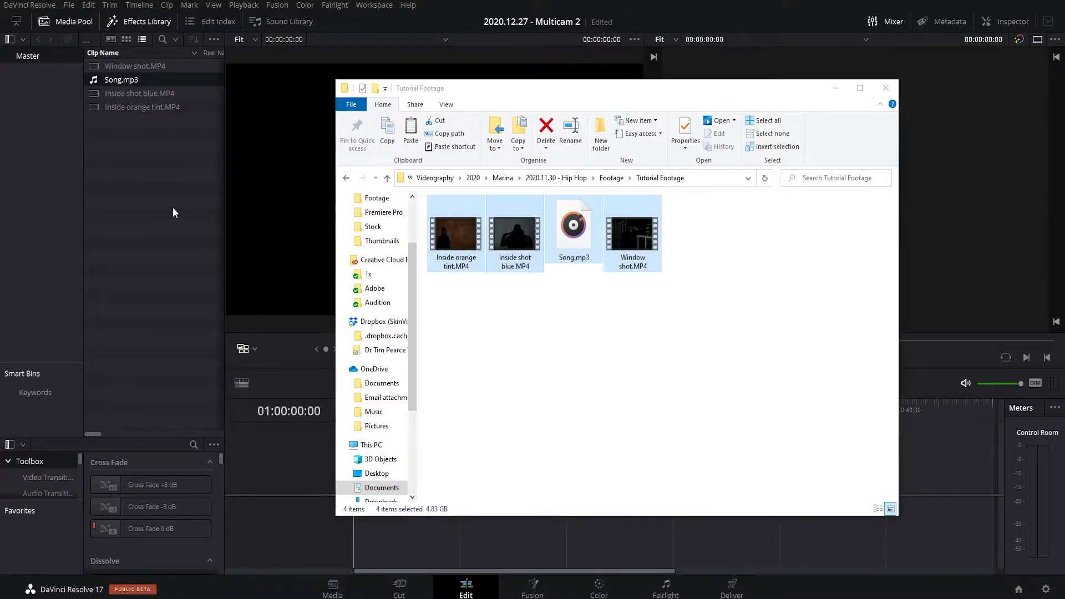
pyautogui.click(885, 88)
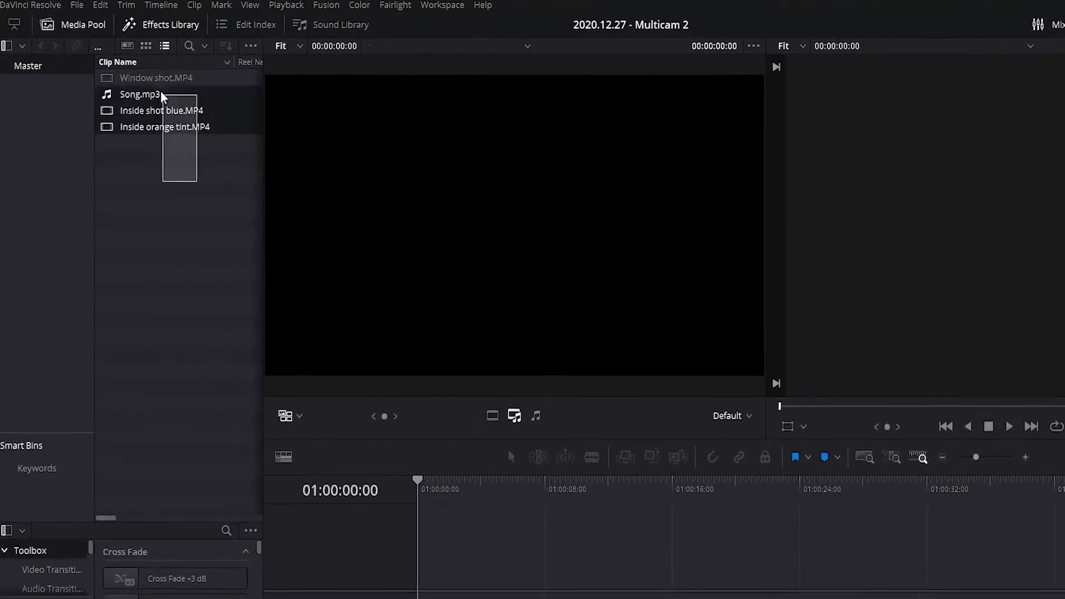
# - Generate optimized media for the selected footage clips in the media pool
pyautogui.rightClick(169, 123)
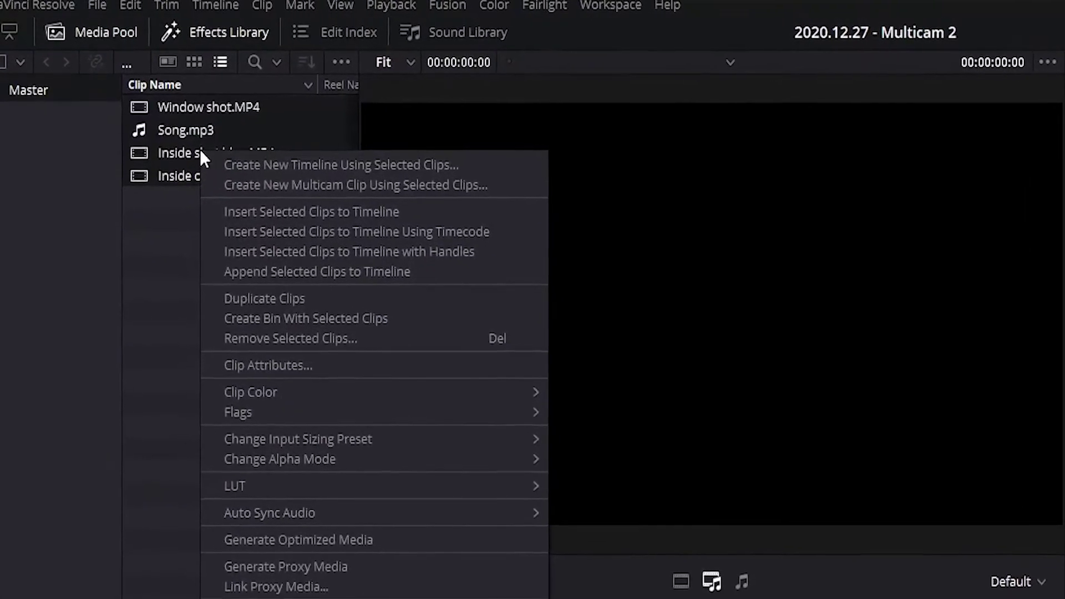
pyautogui.click(313, 540)
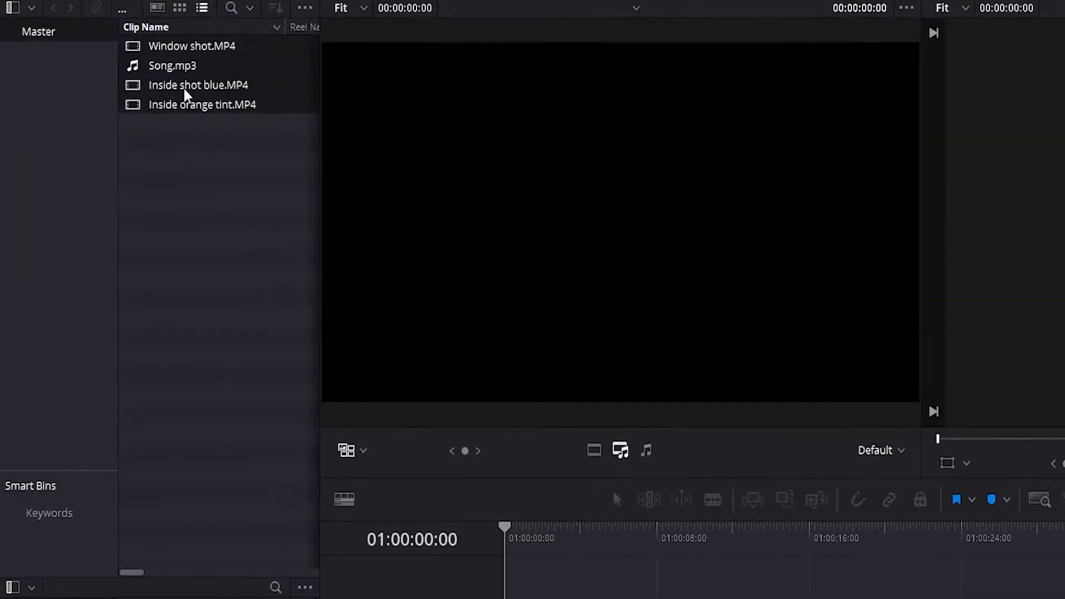
# - Start a new multicam clip from the selected clips and name it 'Multicam'
pyautogui.rightClick(187, 98)
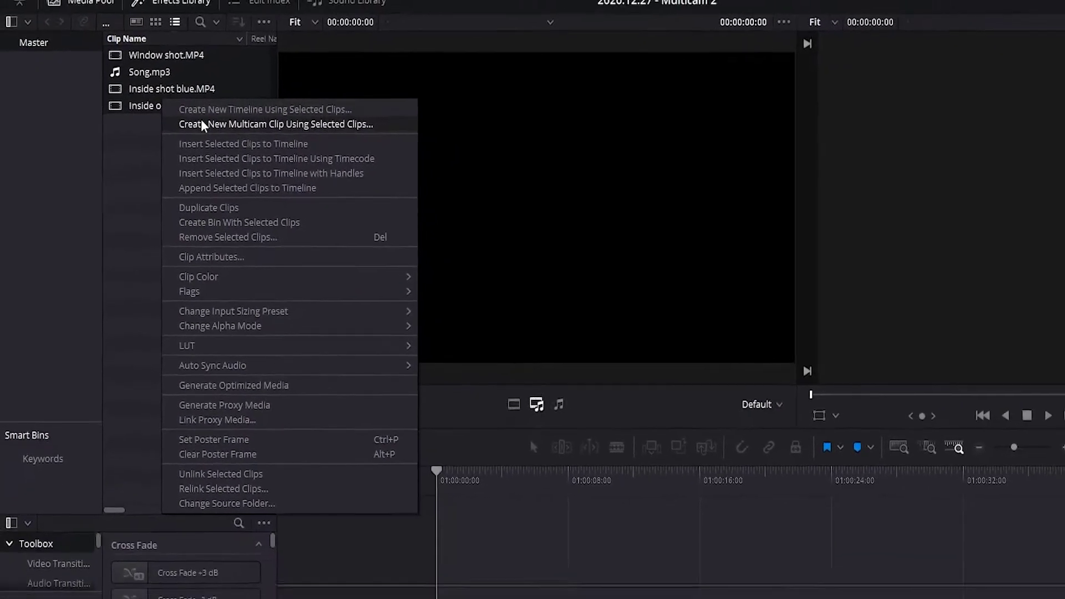
pyautogui.click(163, 121)
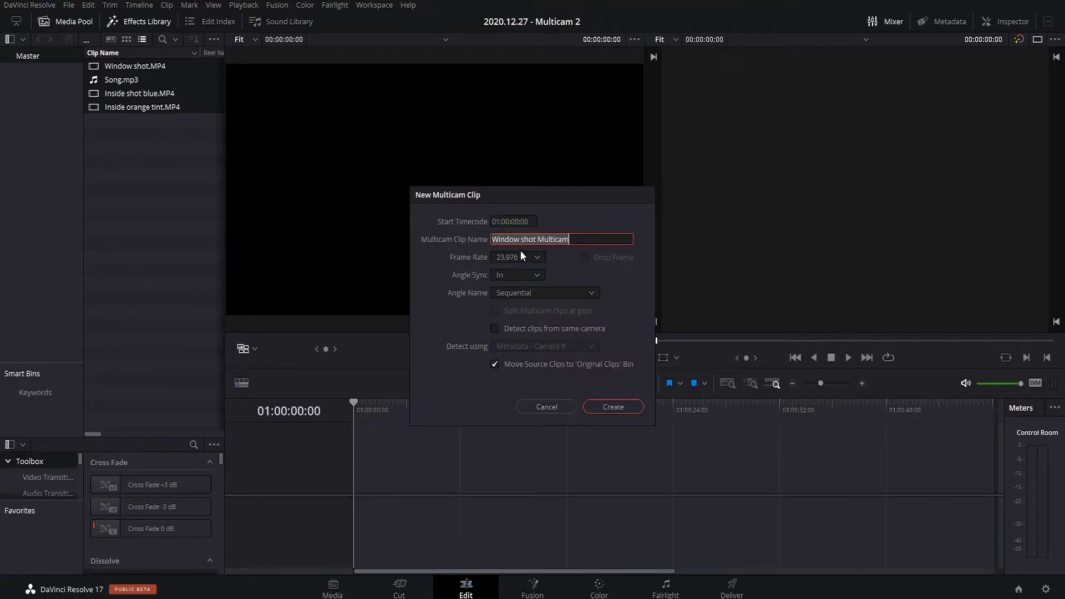
pyautogui.press('End')
pyautogui.doubleClick(511, 240)
pyautogui.moveTo(524, 239); pyautogui.dragTo(454, 238)
pyautogui.press('BackSpace')
# - Set angle sync to Sound, keep sequential angle naming, and create the multicam clip
pyautogui.click(523, 275)
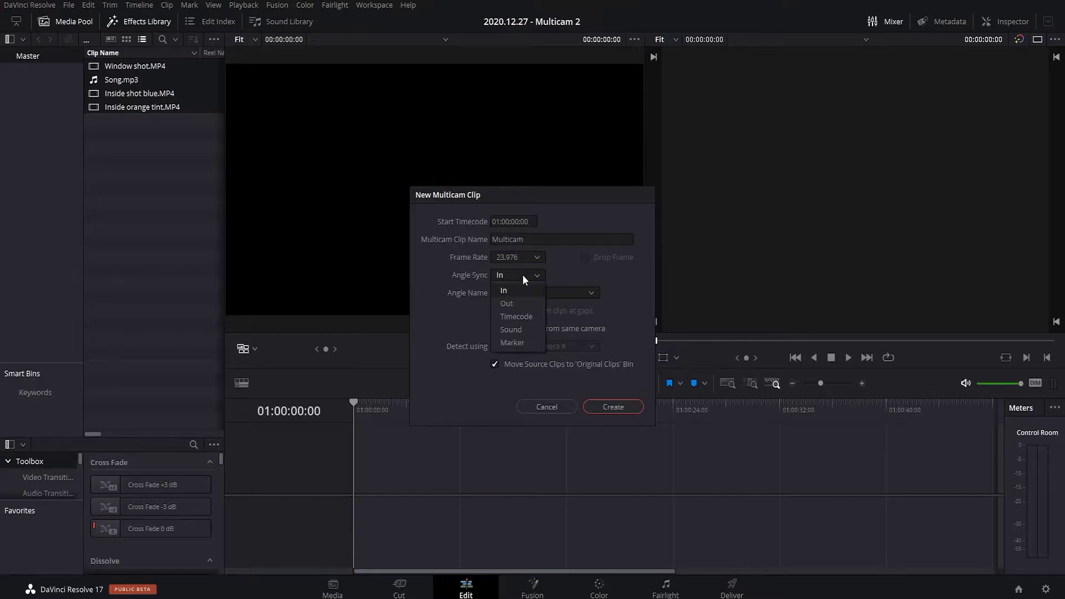
pyautogui.click(523, 325)
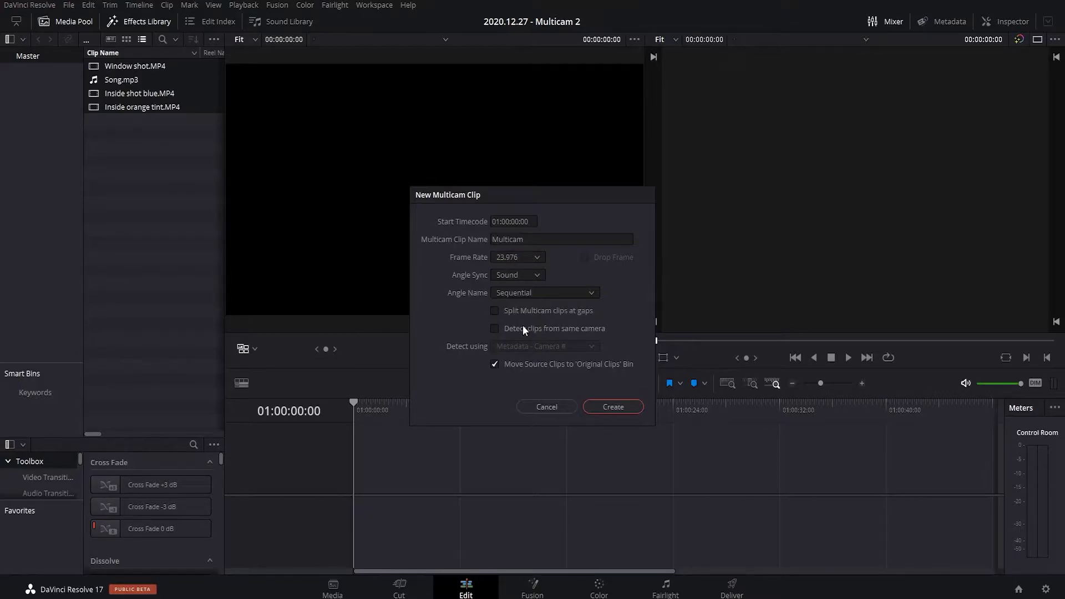
pyautogui.click(537, 292)
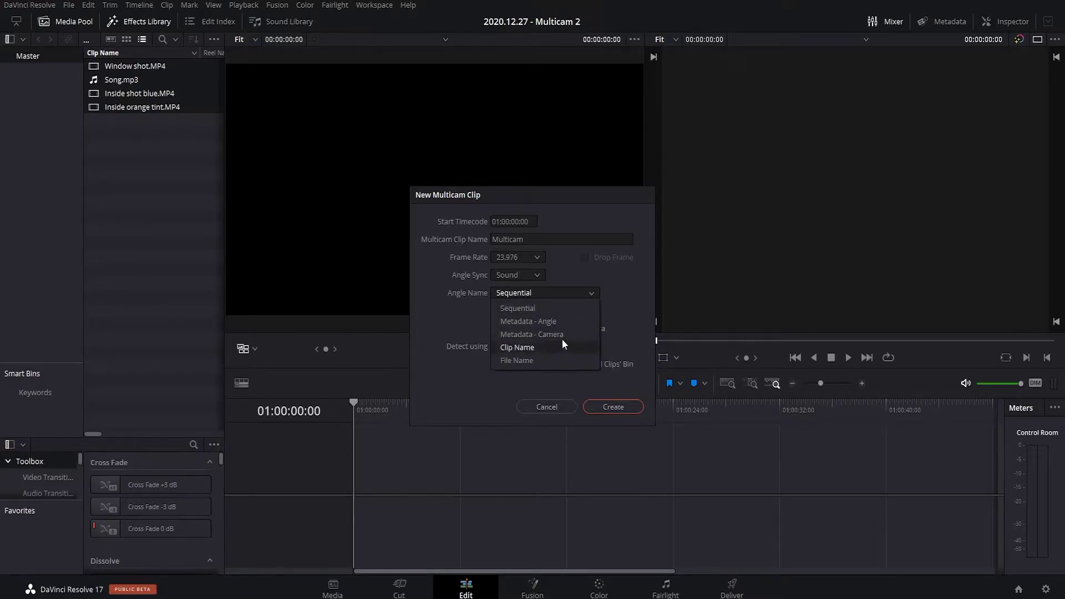
pyautogui.click(541, 308)
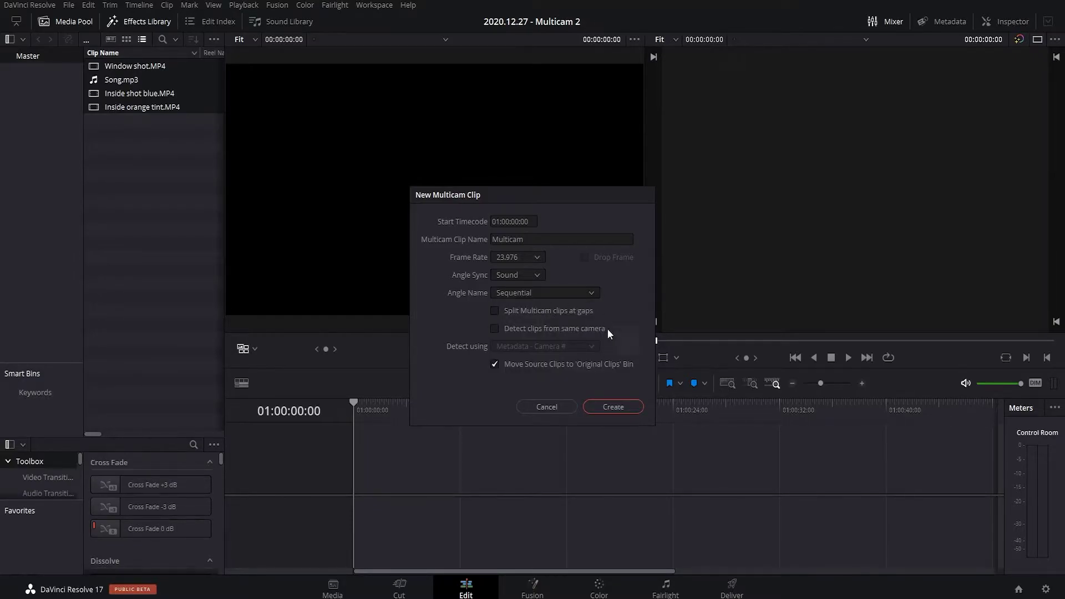
pyautogui.click(615, 407)
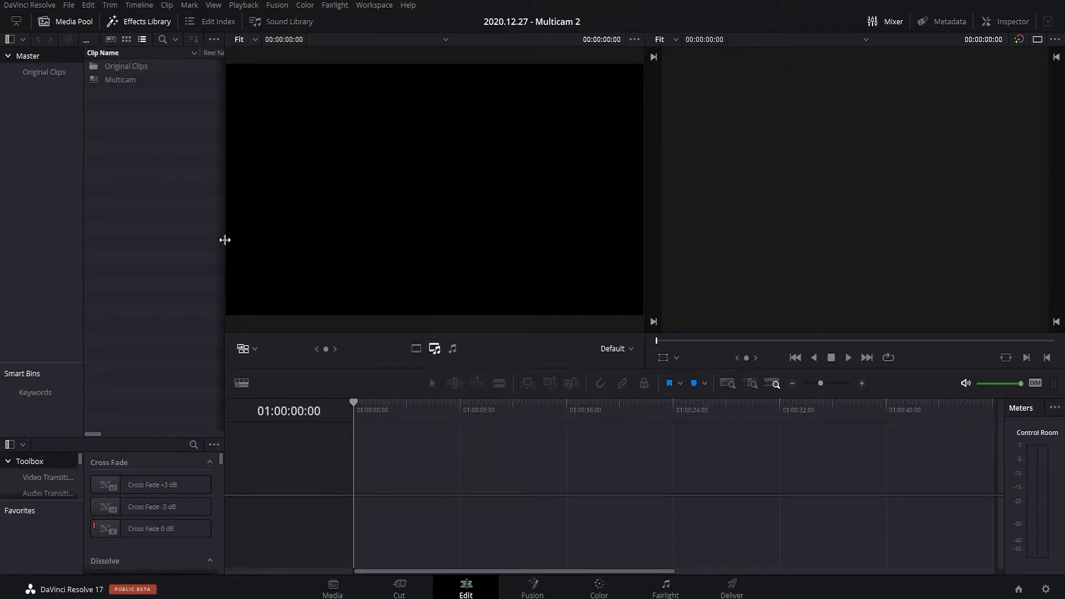
# - Open the Multicam clip in the timeline to reveal its stacked angles and Song.mp3 audio
pyautogui.rightClick(109, 81)
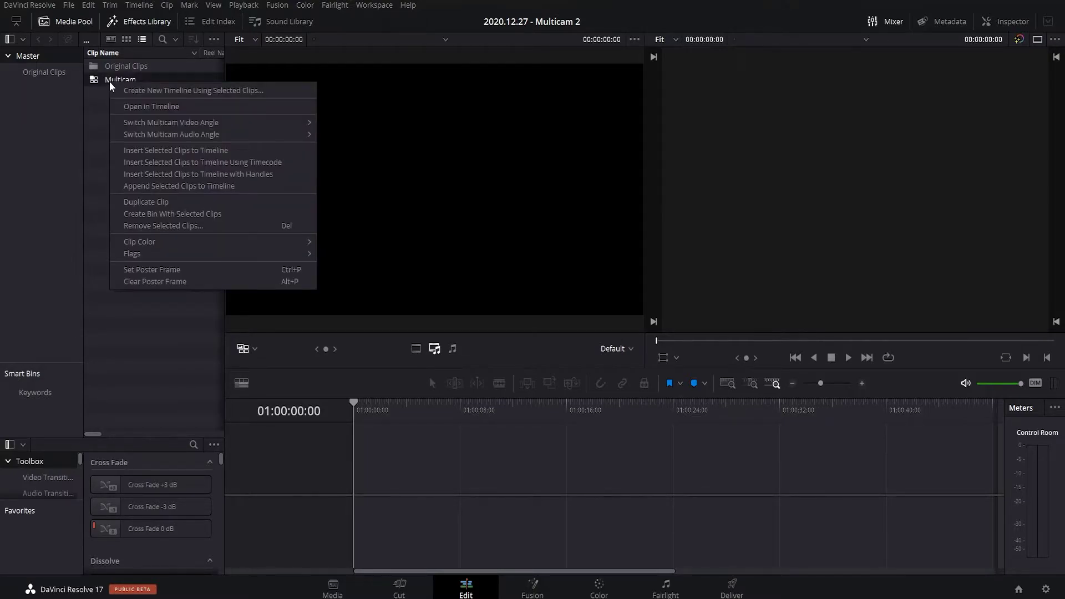
pyautogui.click(129, 106)
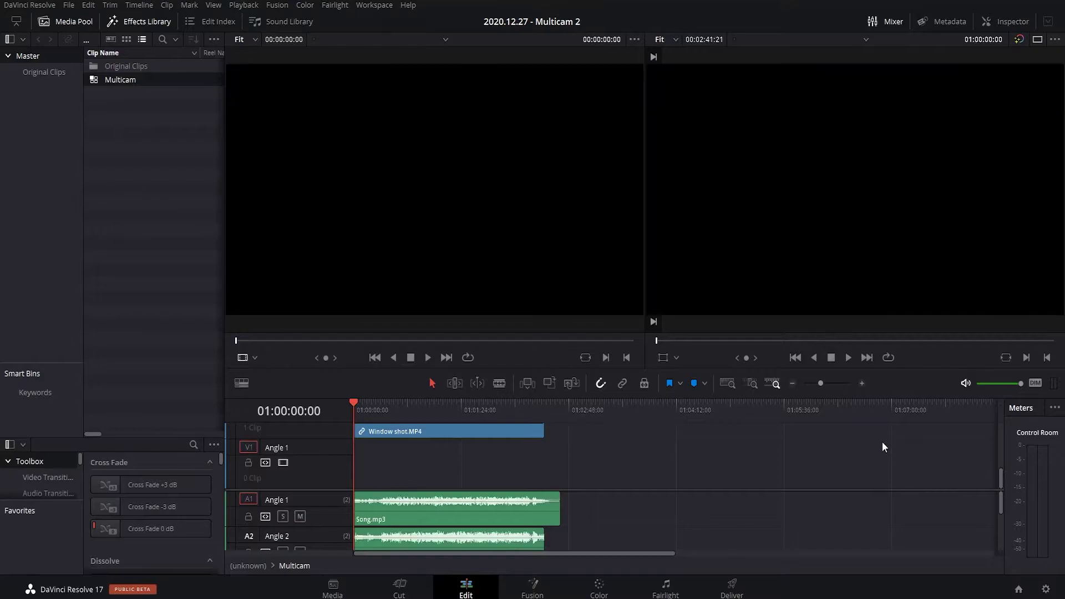
pyautogui.scroll(2, 398, 470)
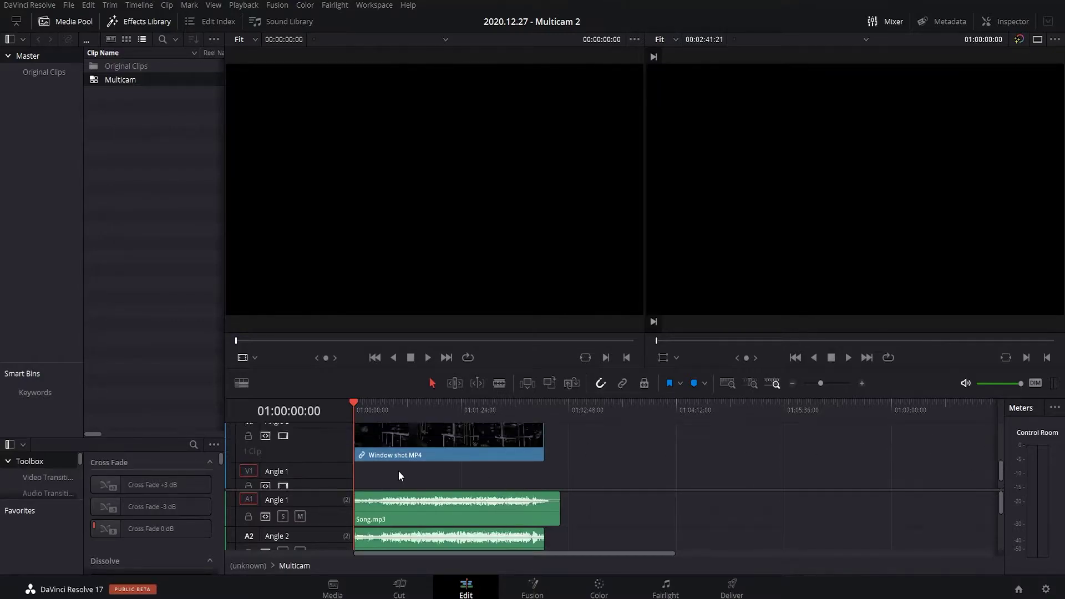
pyautogui.scroll(2, 398, 470)
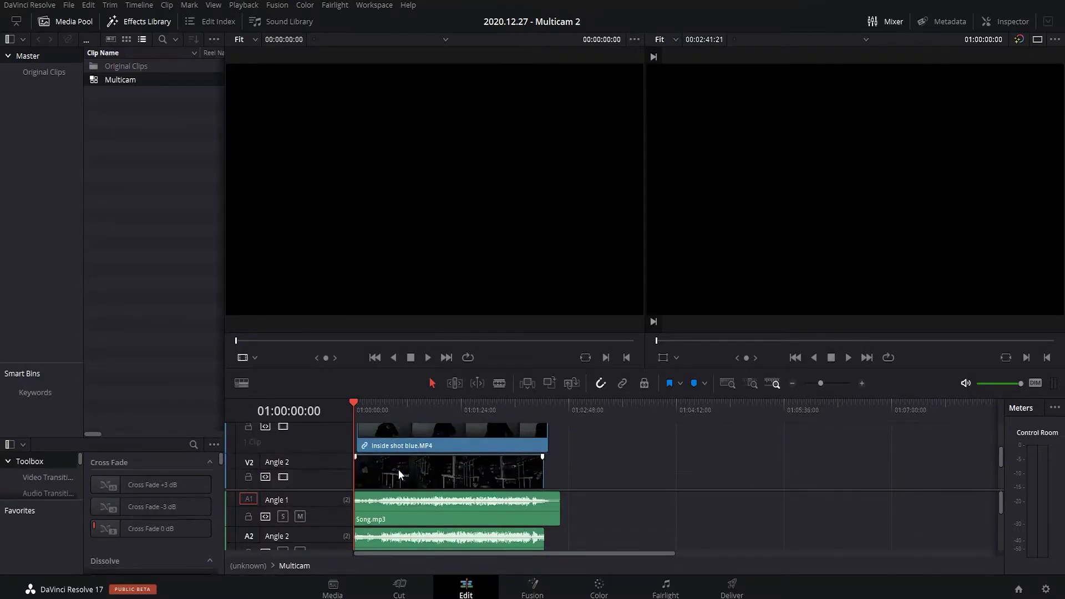
pyautogui.scroll(-3, 398, 469)
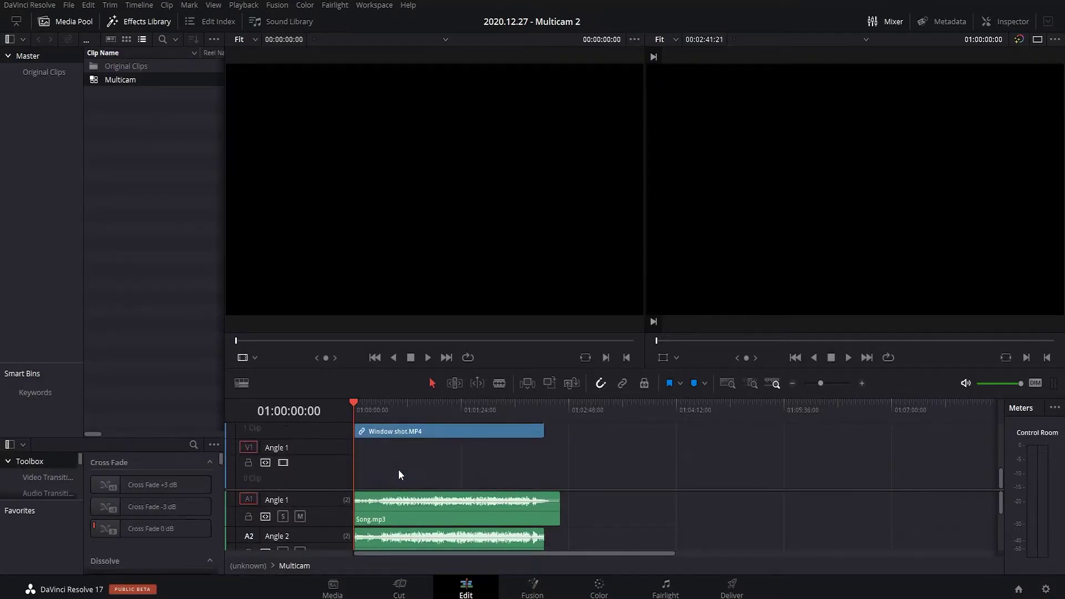
# - Create a new timeline named 'HipHop Song' and place the Multicam clip at its start
pyautogui.rightClick(140, 121)
pyautogui.moveTo(169, 131)
pyautogui.click(410, 134)
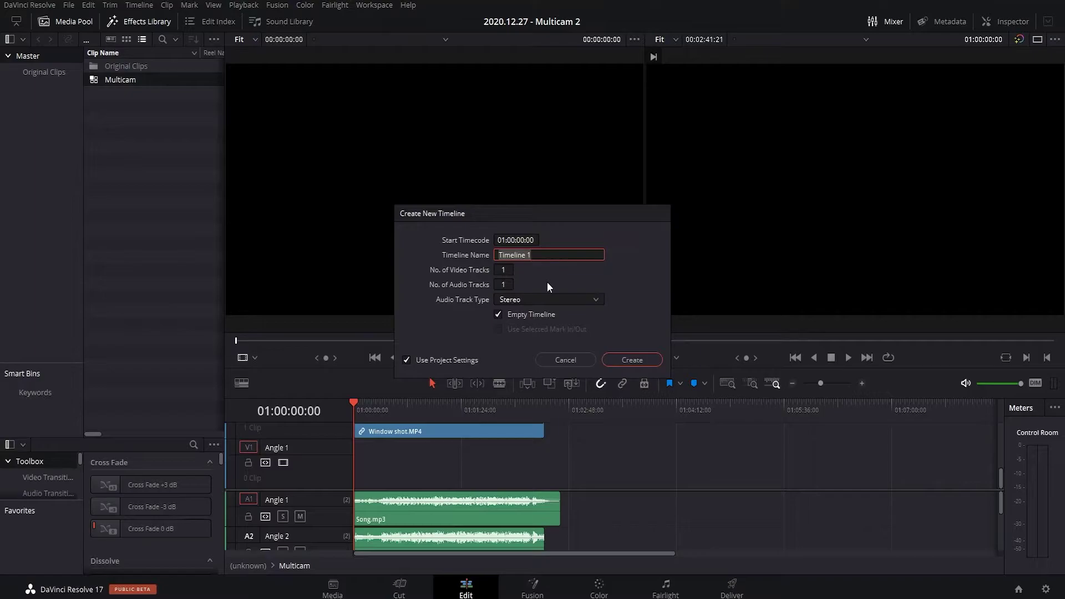
pyautogui.write('HipHop Song')
pyautogui.press('Return')
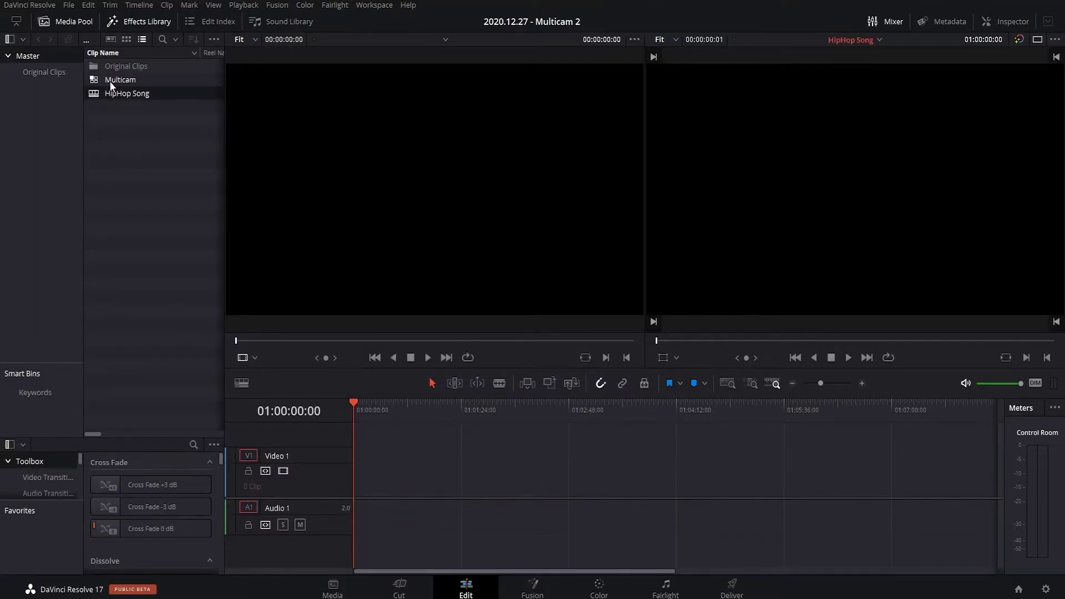
pyautogui.moveTo(110, 81)
pyautogui.mouseDown()
pyautogui.moveTo(341, 421)
pyautogui.moveTo(359, 484)
pyautogui.mouseUp()
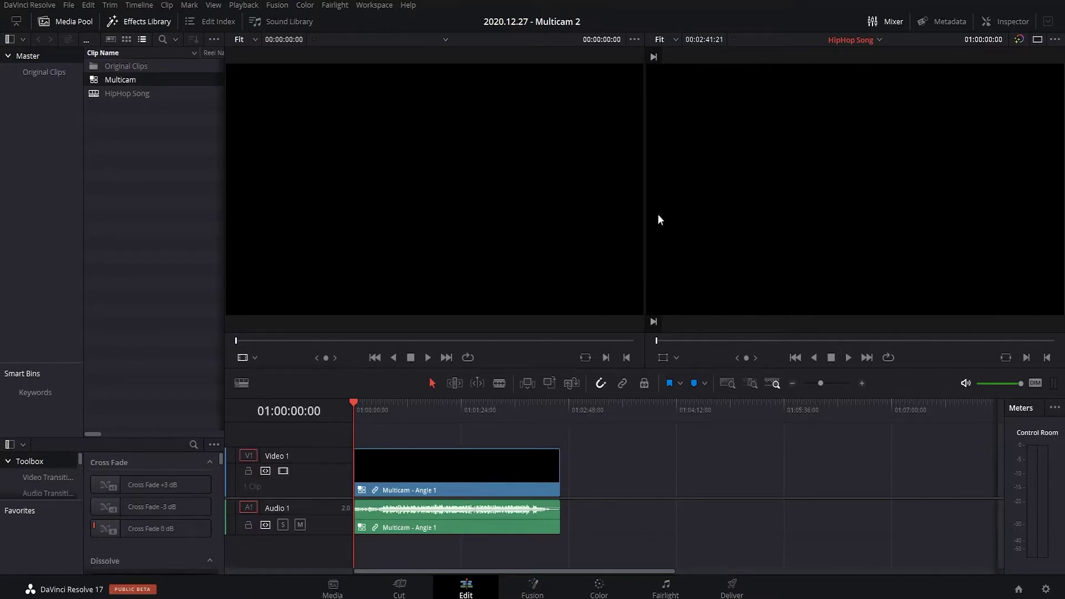
# - Switch the source viewer to Multicam mode to show the four-angle grid
pyautogui.click(1036, 39)
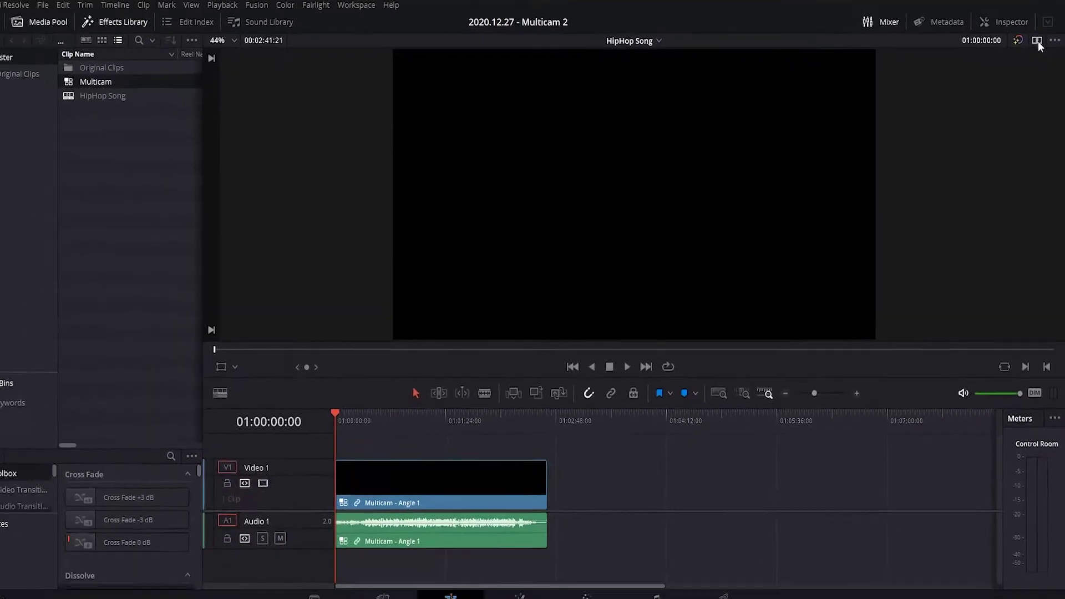
pyautogui.click(1037, 40)
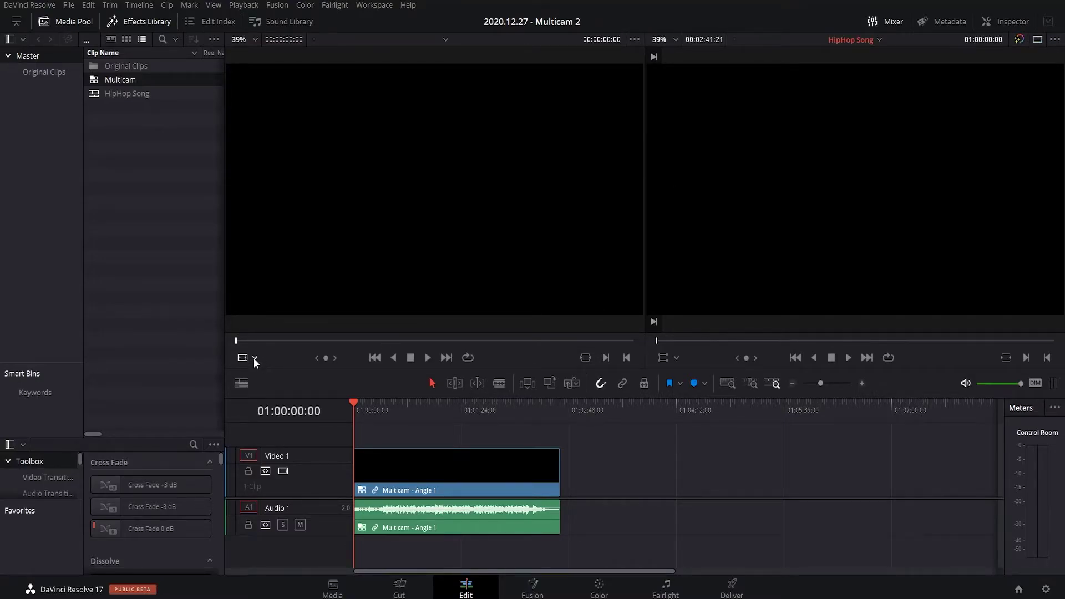
pyautogui.click(255, 358)
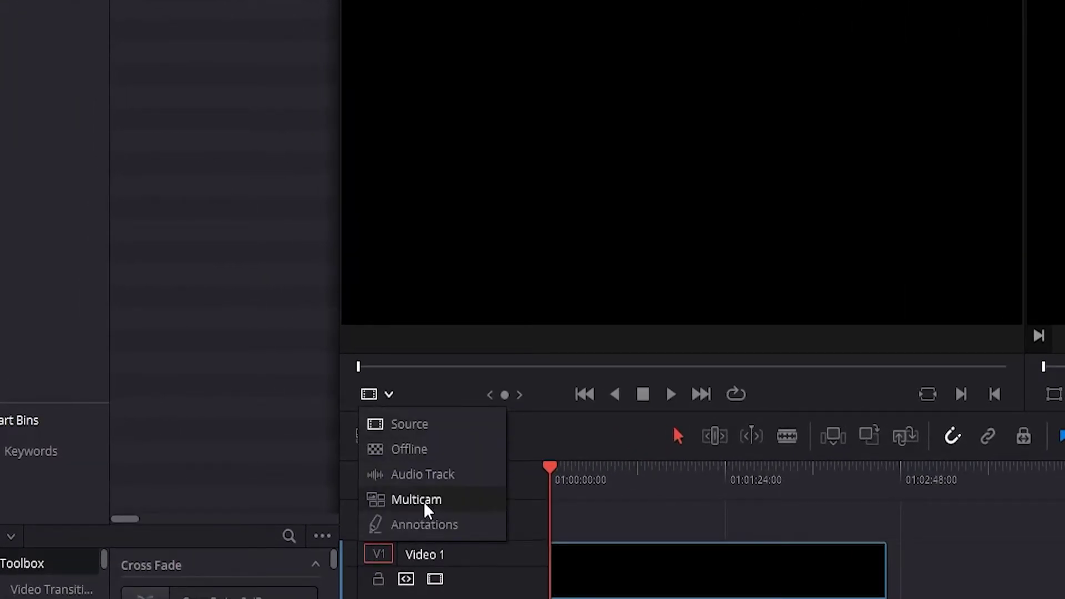
pyautogui.click(424, 501)
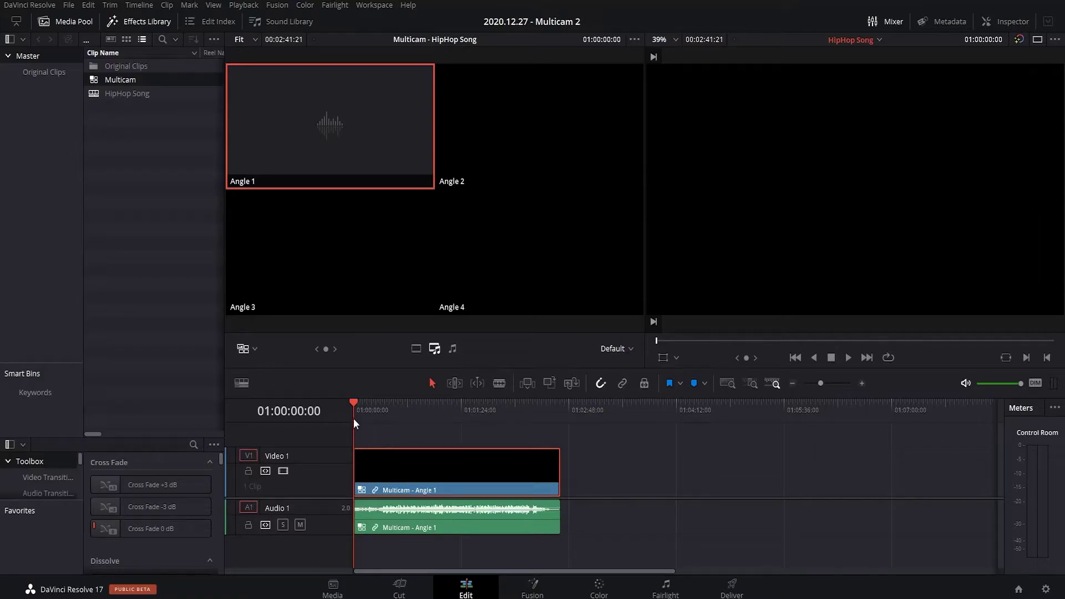
# - Preview the angles by playing from about twelve seconds in, then return the playhead to the start
pyautogui.click(369, 406)
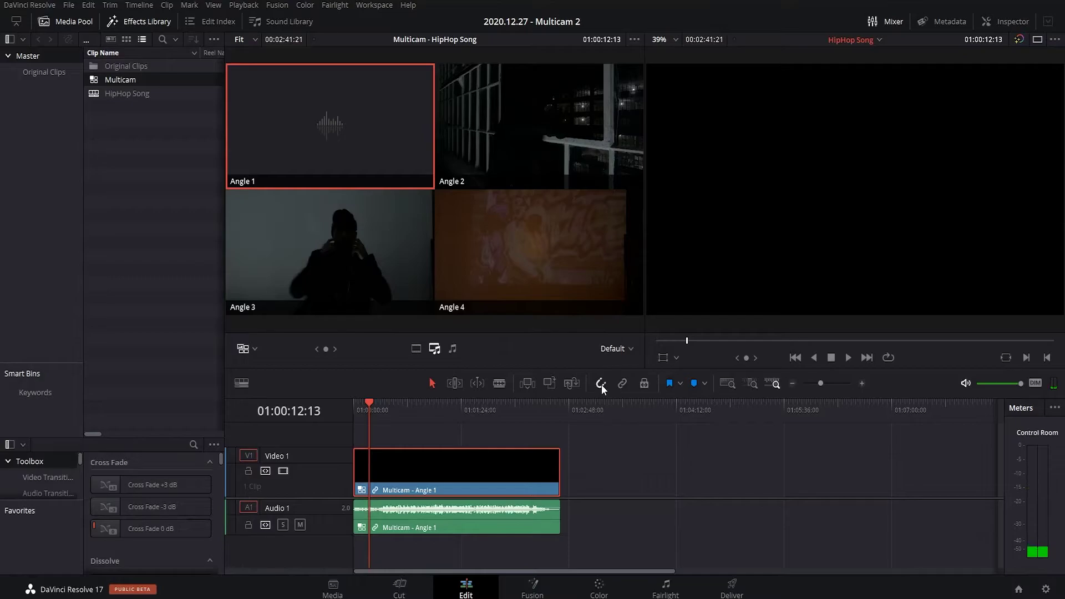
pyautogui.press('space')
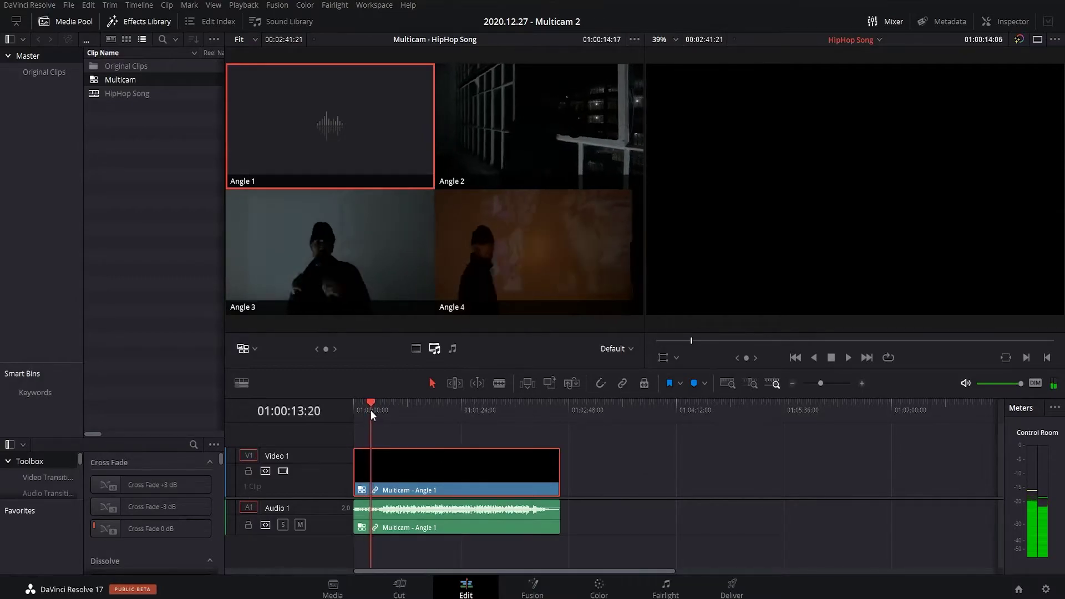
pyautogui.moveTo(371, 410); pyautogui.dragTo(352, 411)
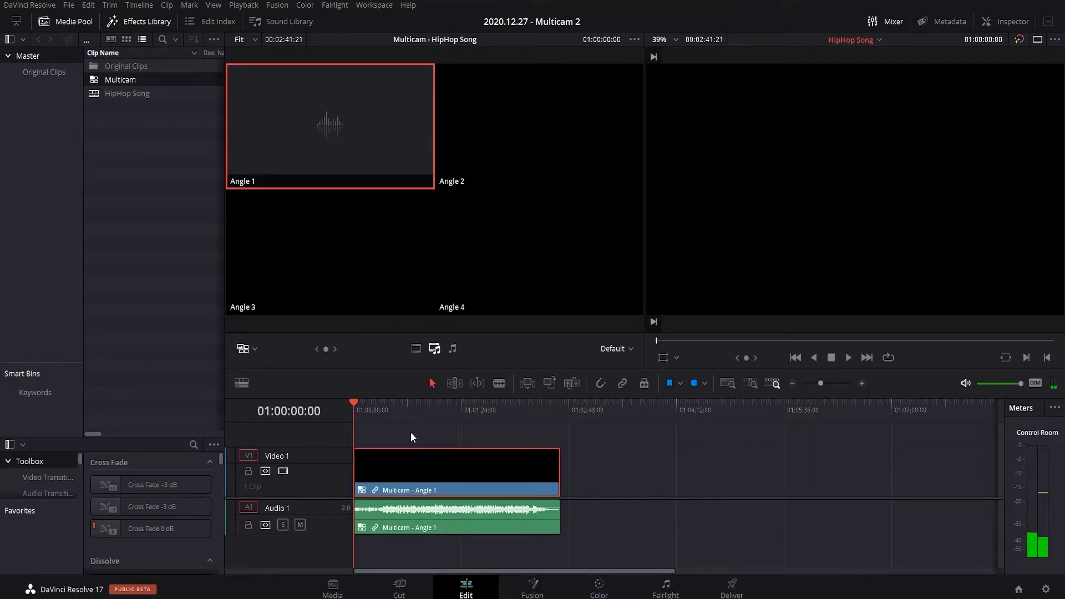
pyautogui.click(497, 421)
pyautogui.scroll(1, 497, 422)
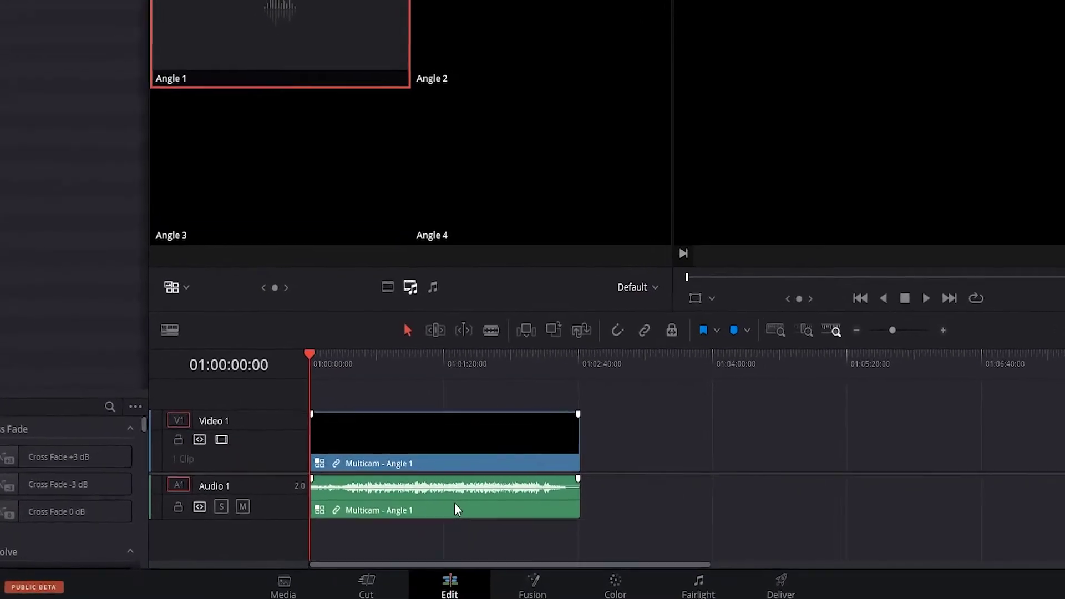
pyautogui.rightClick(454, 503)
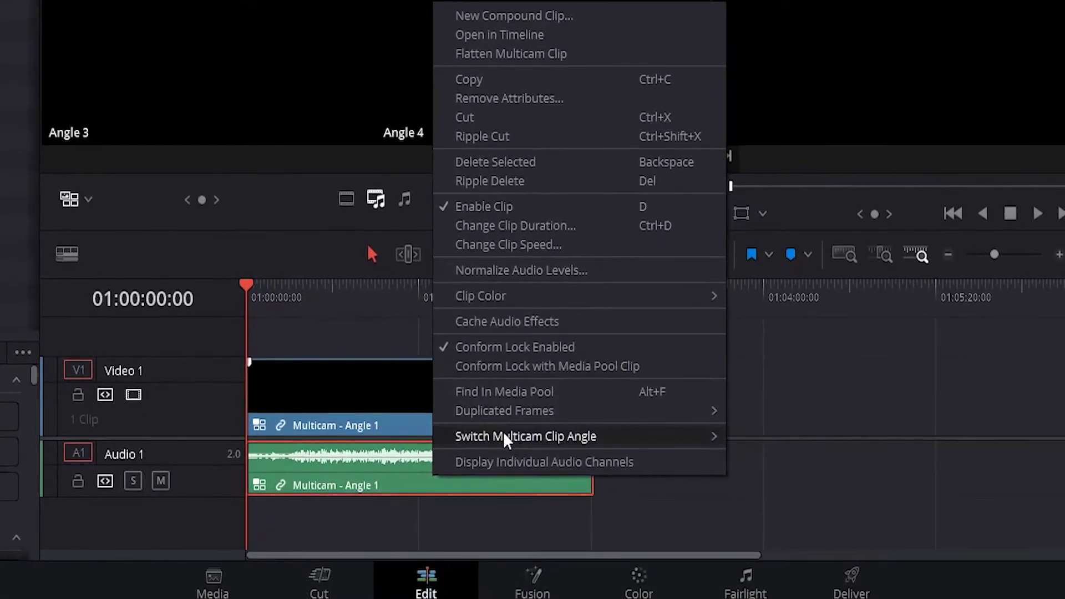
# - Dismiss the clip menu and set multicam angle switching to video only
pyautogui.moveTo(505, 440)
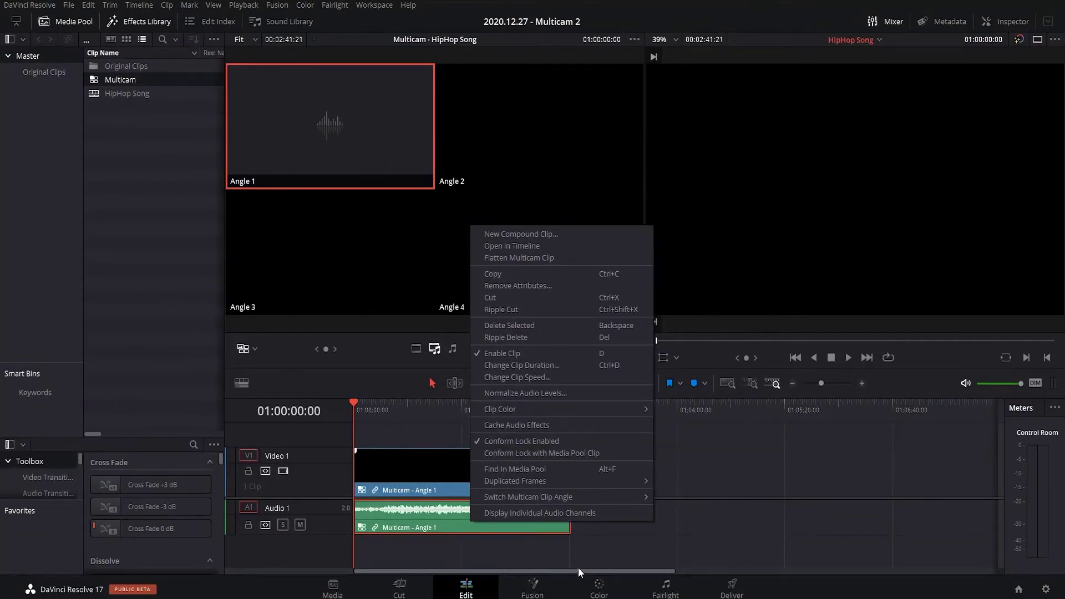
pyautogui.moveTo(587, 494)
pyautogui.click(608, 556)
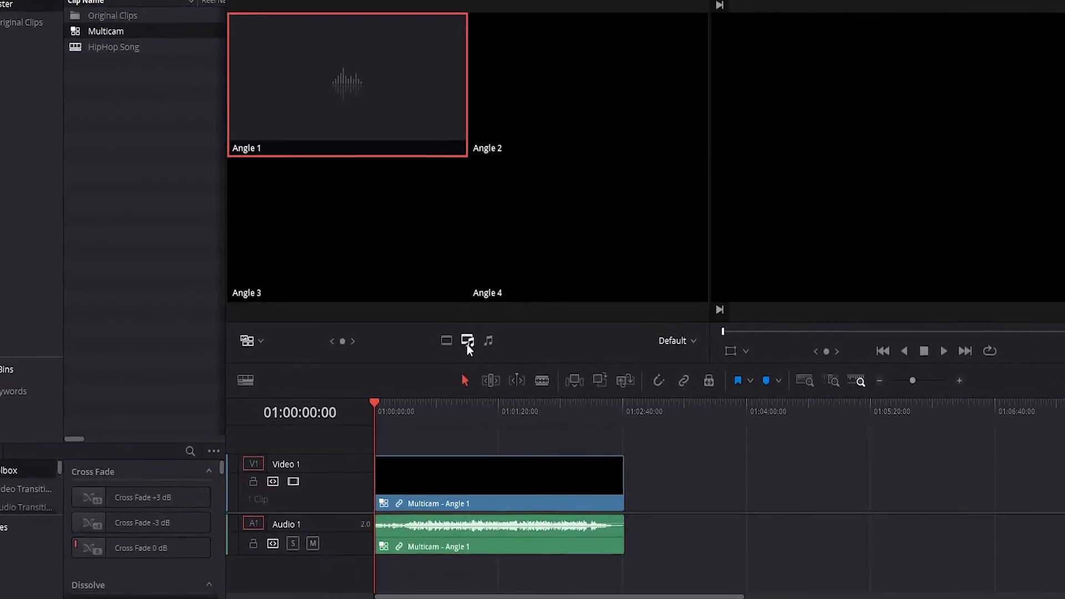
pyautogui.click(446, 340)
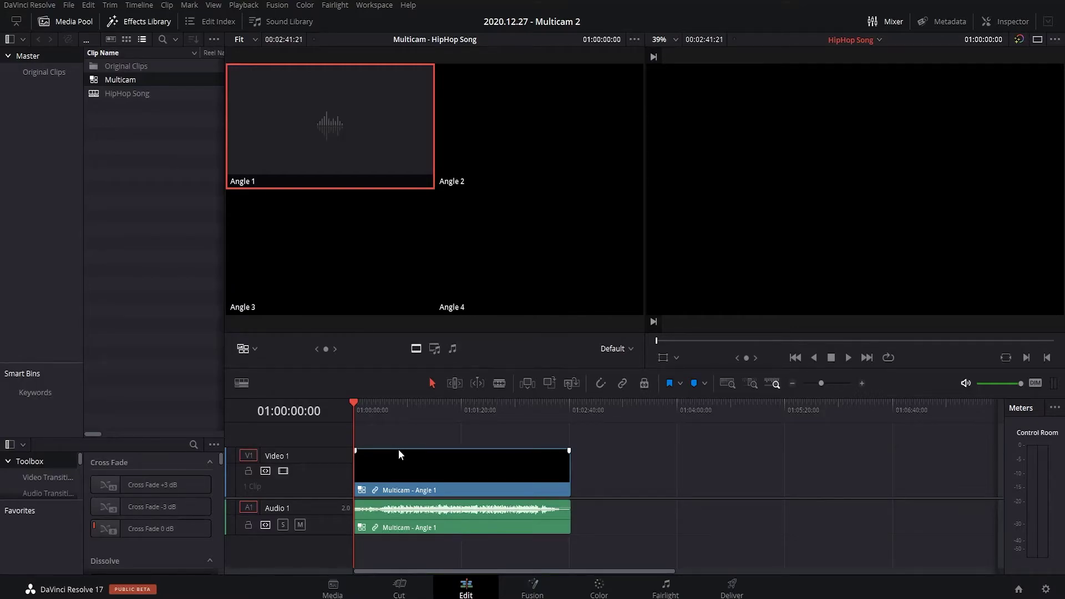
# - Select the multicam clip and live-cut to Angle 2, Angle 3, then Angle 2 during playback
pyautogui.click(398, 451)
pyautogui.press('space')
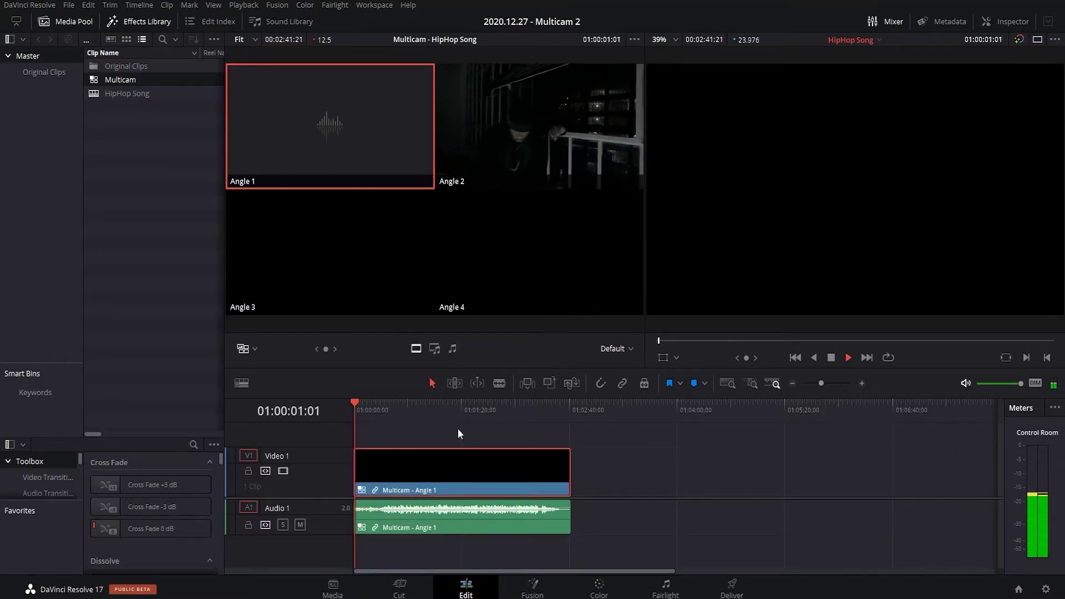
pyautogui.click(550, 130)
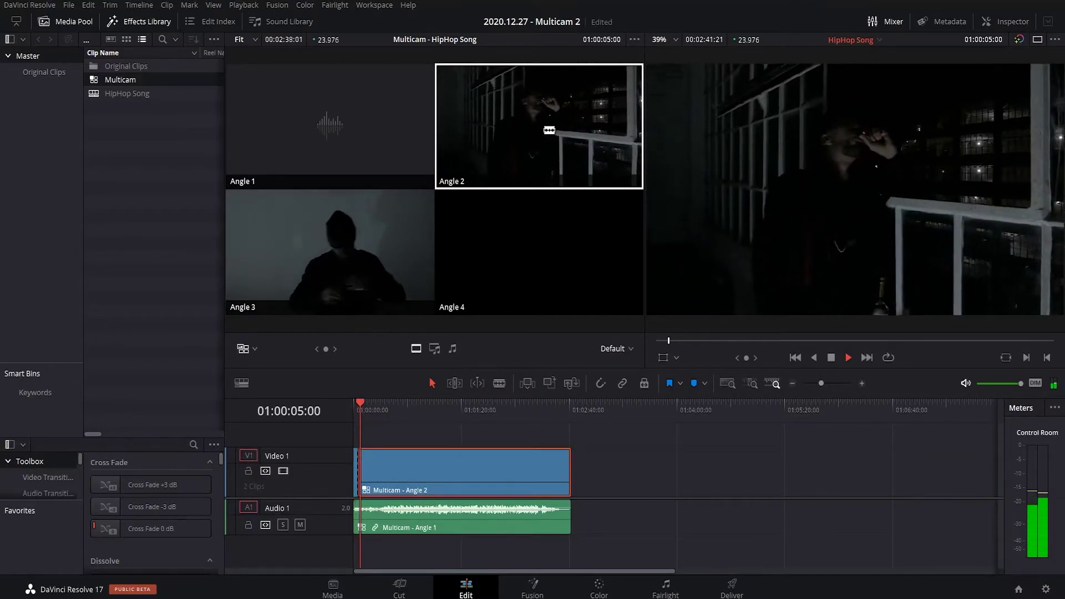
pyautogui.click(378, 244)
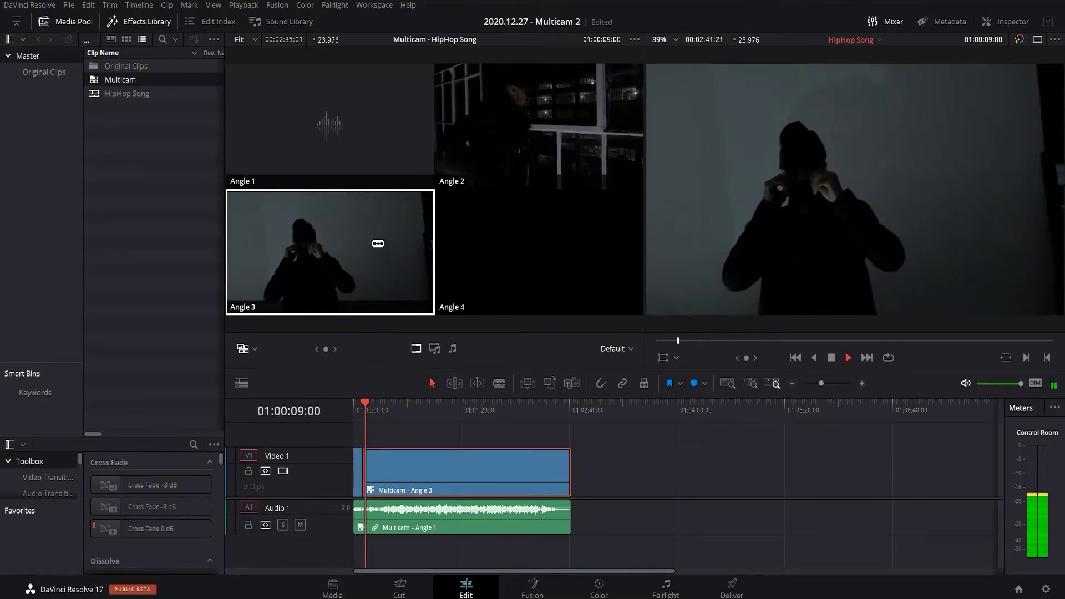
pyautogui.click(521, 140)
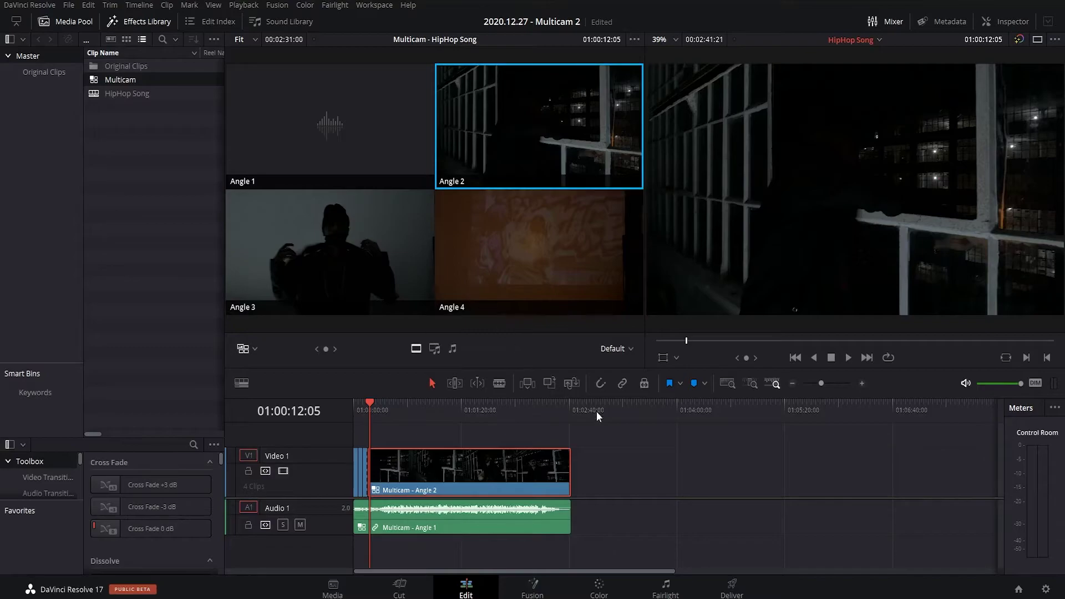
# - Resume playback, live-cut to Angles 4, 3 and 2, and stop at 01:00:24:16
pyautogui.press('space')
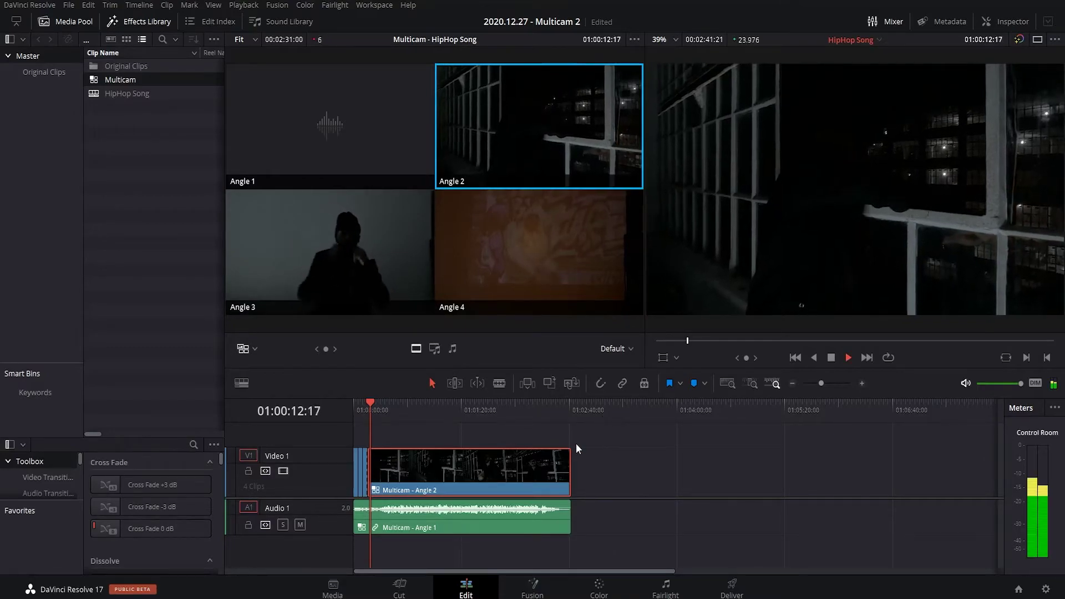
pyautogui.press('4')
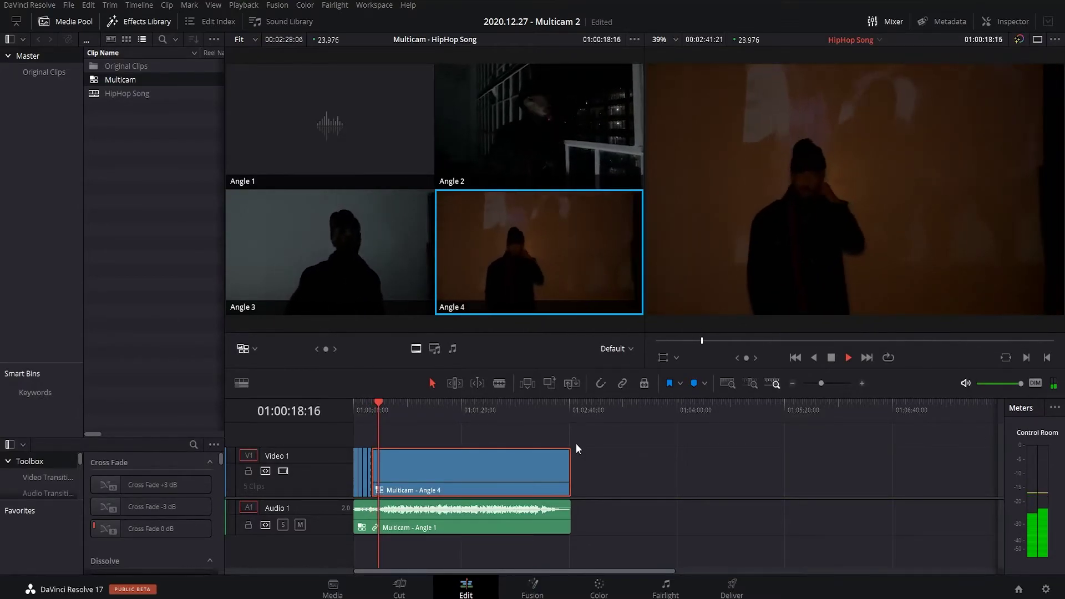
pyautogui.press('3')
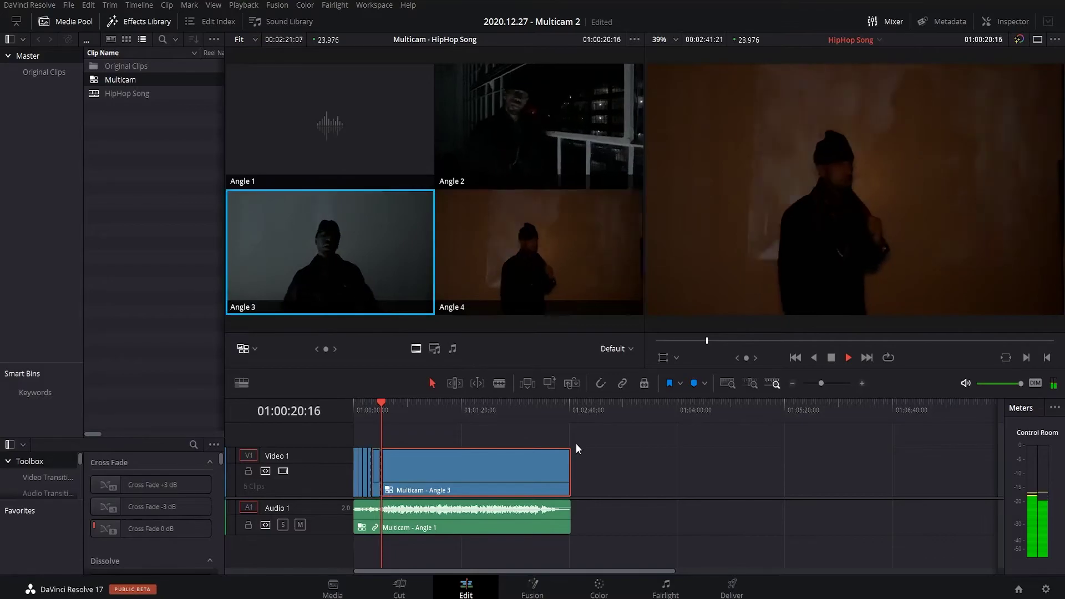
pyautogui.press('2')
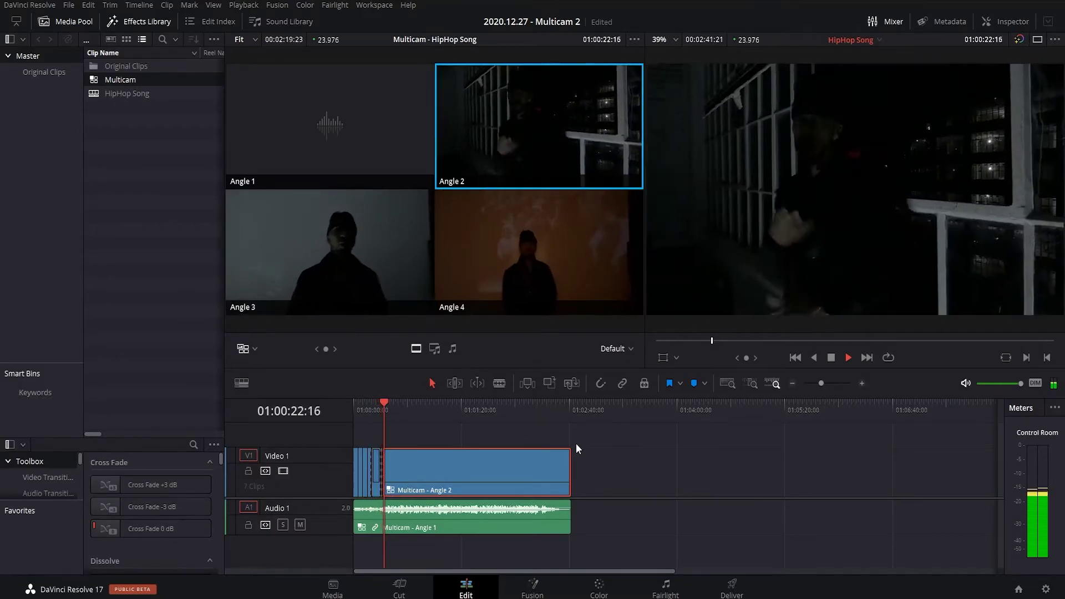
pyautogui.press('space')
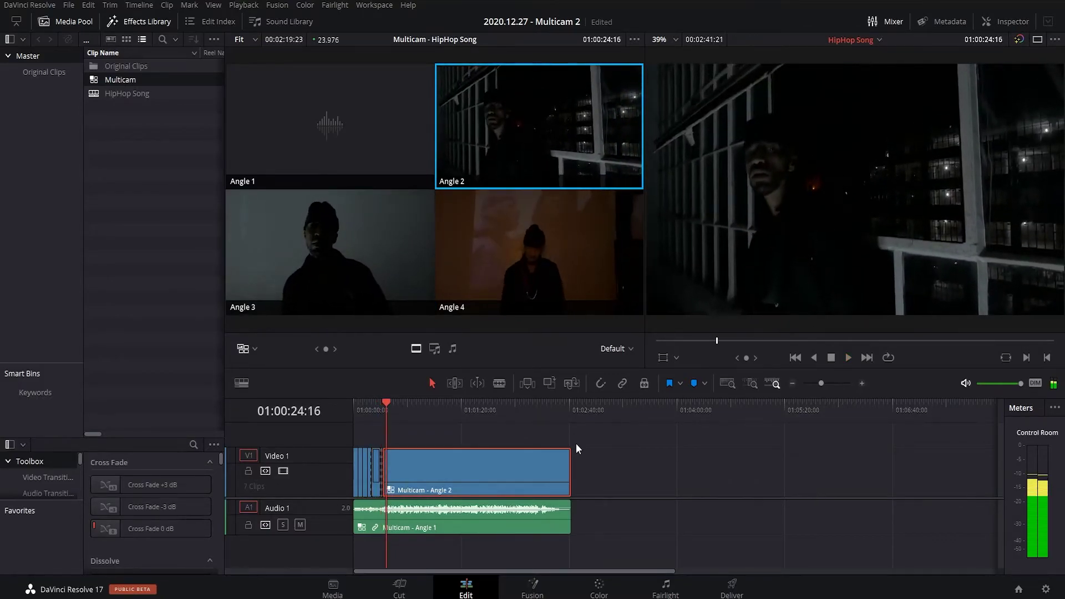
pyautogui.hotkey('ctrl', '=')
pyautogui.hotkey('ctrl', '=')
pyautogui.hotkey('ctrl', '=')
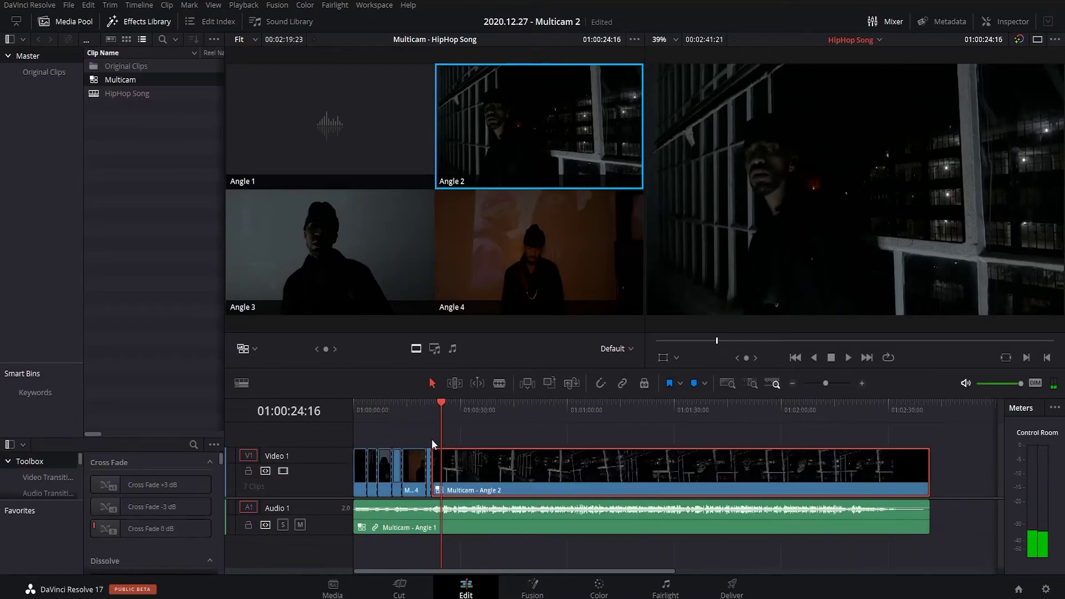
# - Replay from about 01:00:24:01 and cut to Angle 4 at 01:00:25:22
pyautogui.hotkey('ctrl', '=')
pyautogui.moveTo(683, 404); pyautogui.dragTo(718, 402)
pyautogui.press('space')
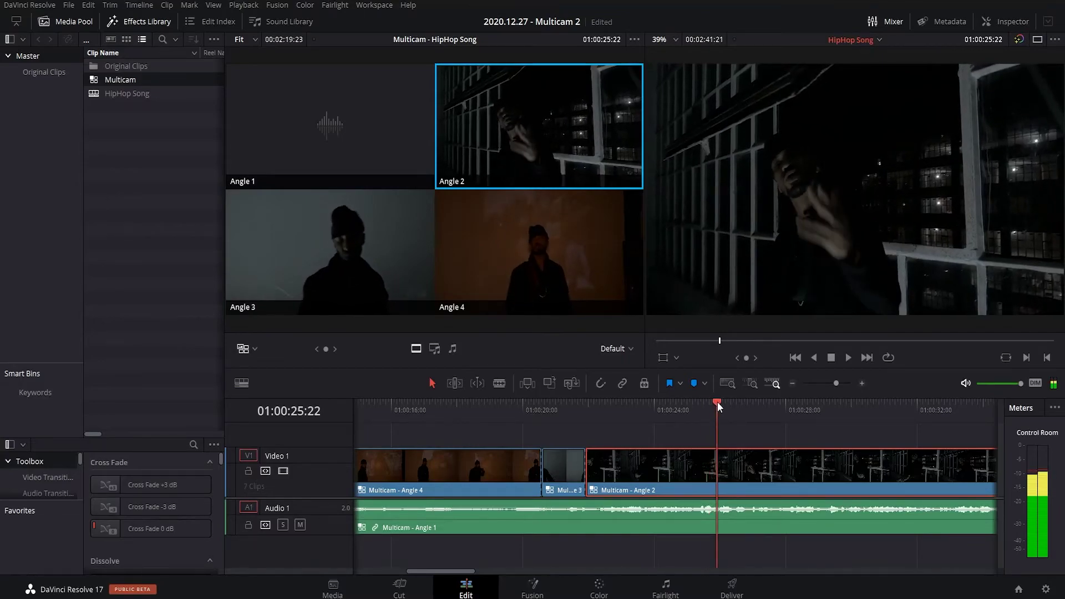
pyautogui.click(556, 258)
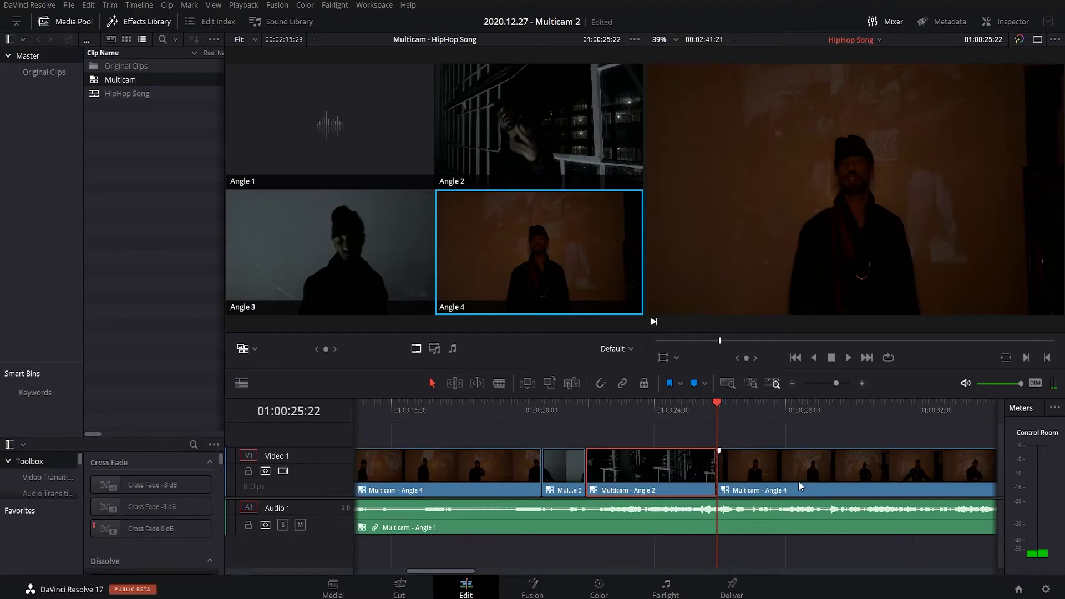
# - Switch the short Angle 2 clip just before the 01:00:25:22 cut to Angle 4
pyautogui.hotkey('shift', 'z')
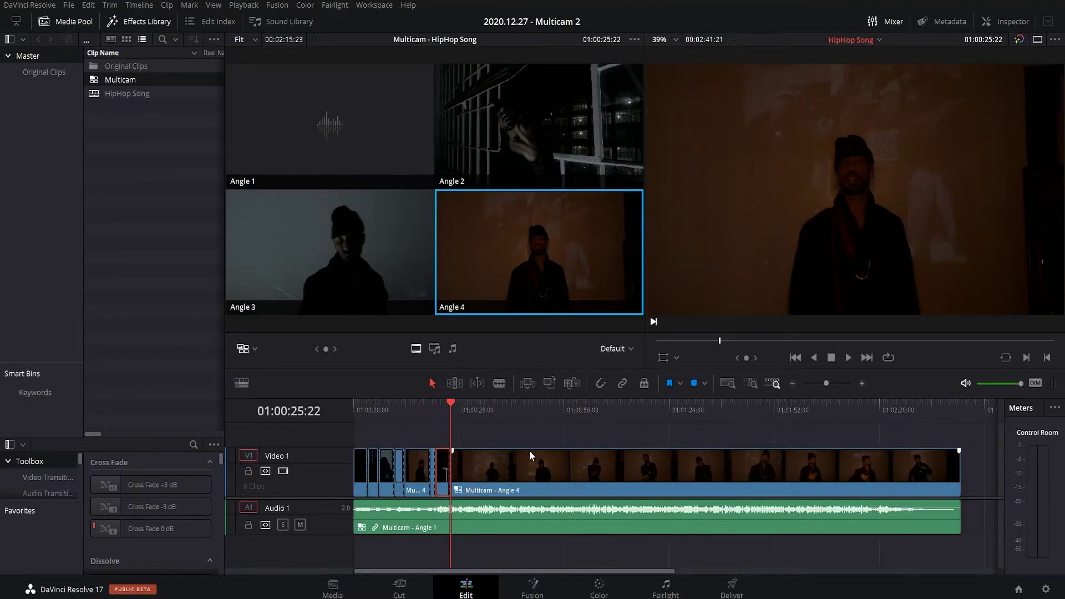
pyautogui.press('space')
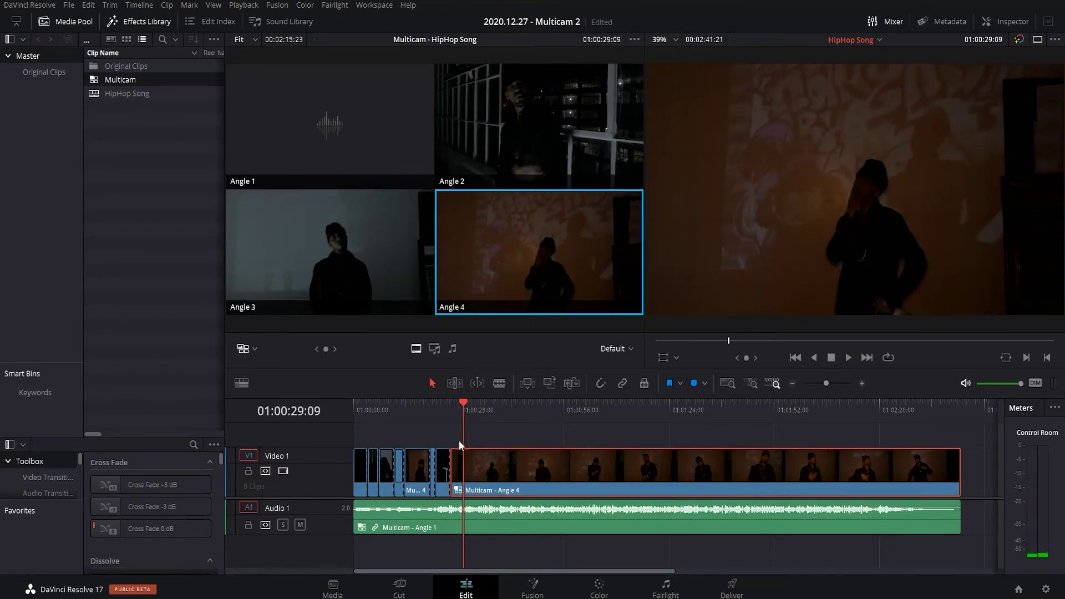
pyautogui.moveTo(464, 409); pyautogui.dragTo(444, 401)
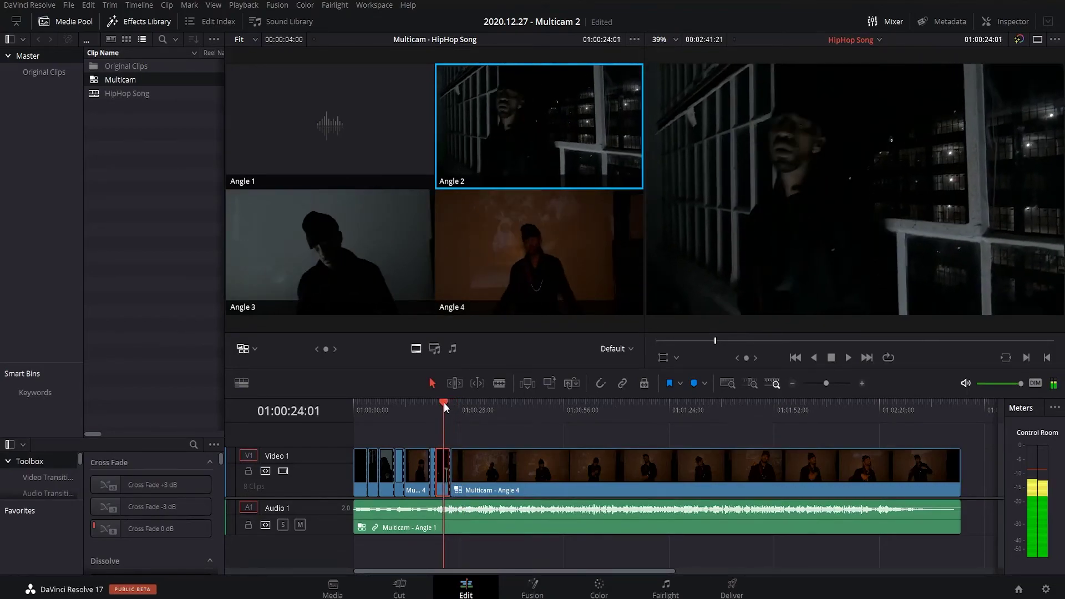
pyautogui.rightClick(444, 477)
pyautogui.moveTo(491, 466)
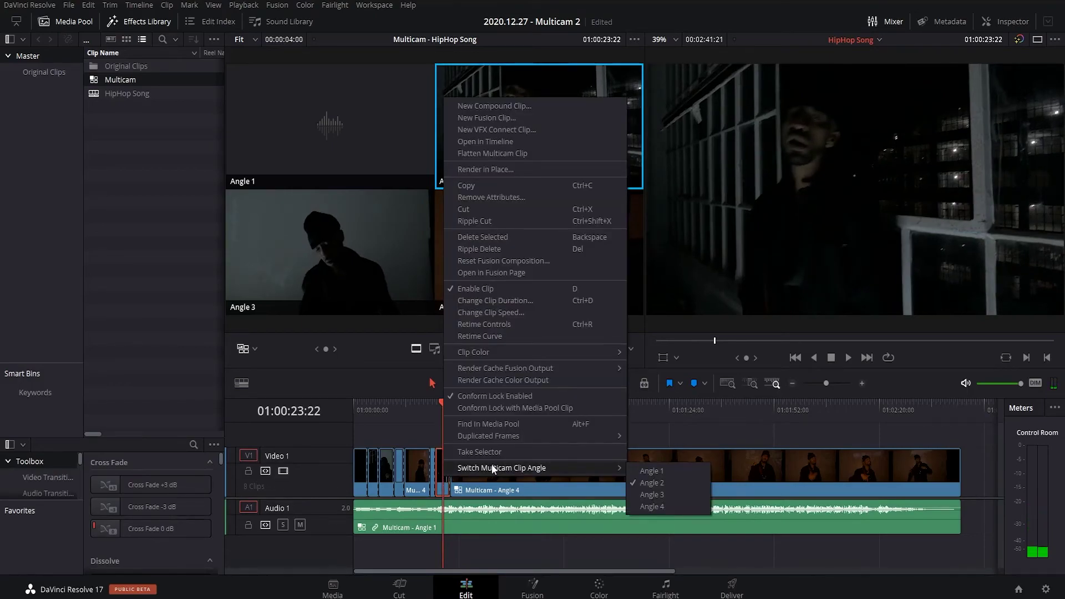
pyautogui.click(649, 505)
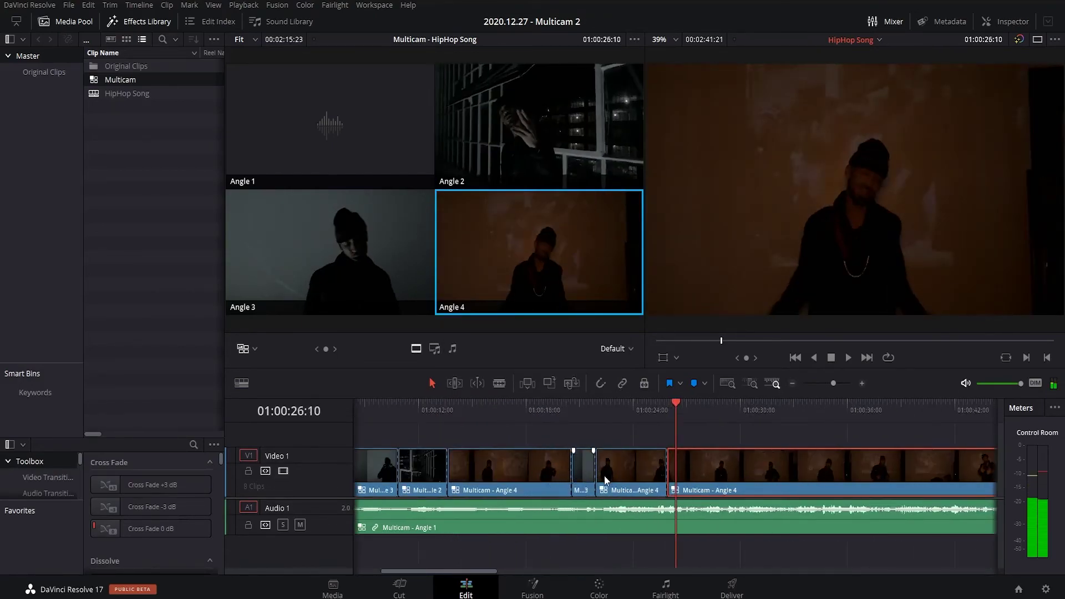
# - Trim the V1 edit near 01:00:26 two frames later
pyautogui.hotkey('ctrl', '=')
pyautogui.hotkey('ctrl', '=')
pyautogui.hotkey('ctrl', '=')
pyautogui.moveTo(631, 412); pyautogui.dragTo(643, 409)
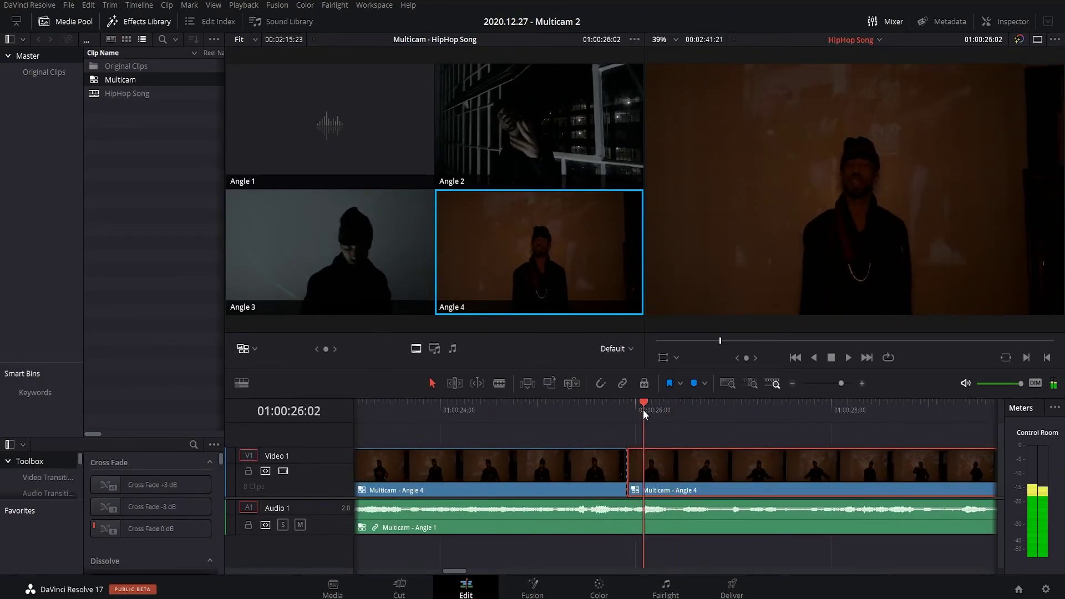
pyautogui.moveTo(629, 467); pyautogui.dragTo(648, 468)
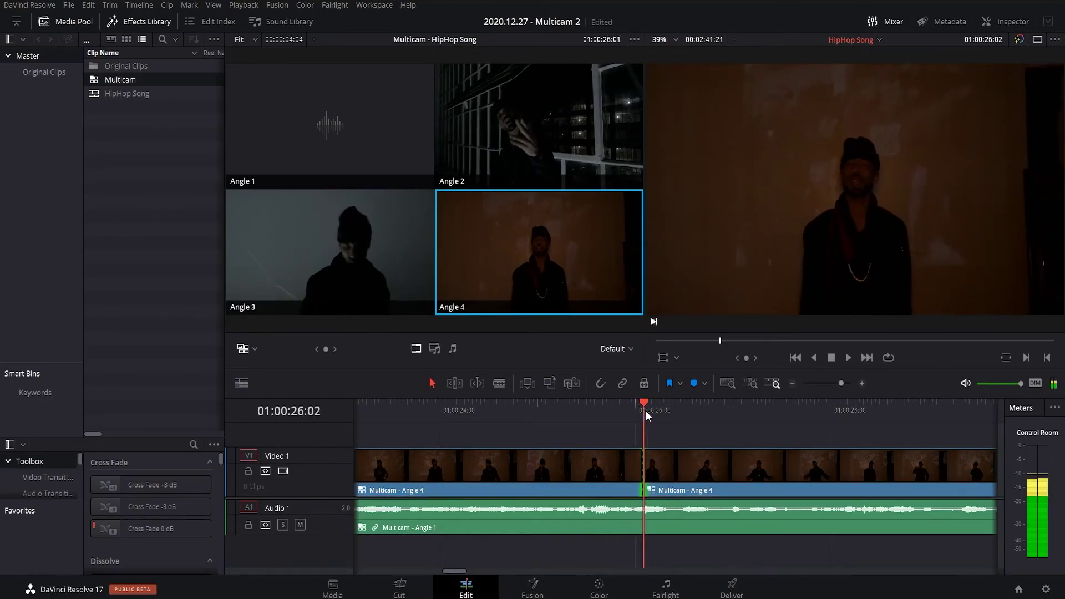
pyautogui.moveTo(646, 411); pyautogui.dragTo(635, 410)
# - Switch the clip after the 01:00:26 cut to multicam Angle 2 and review the cut
pyautogui.rightClick(692, 471)
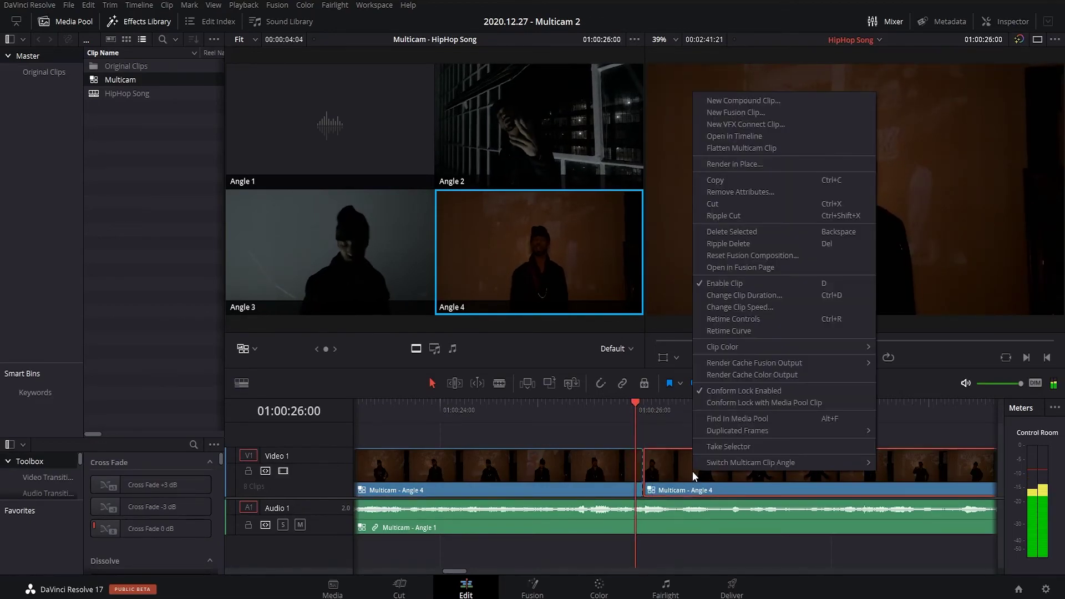
pyautogui.moveTo(804, 462)
pyautogui.click(887, 477)
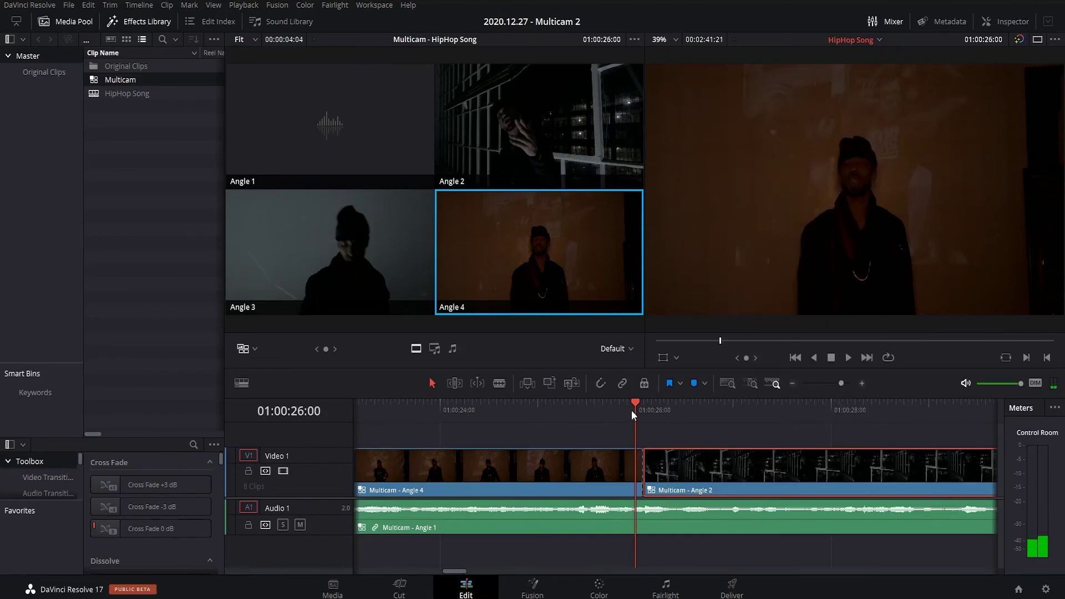
pyautogui.moveTo(631, 411); pyautogui.dragTo(651, 410)
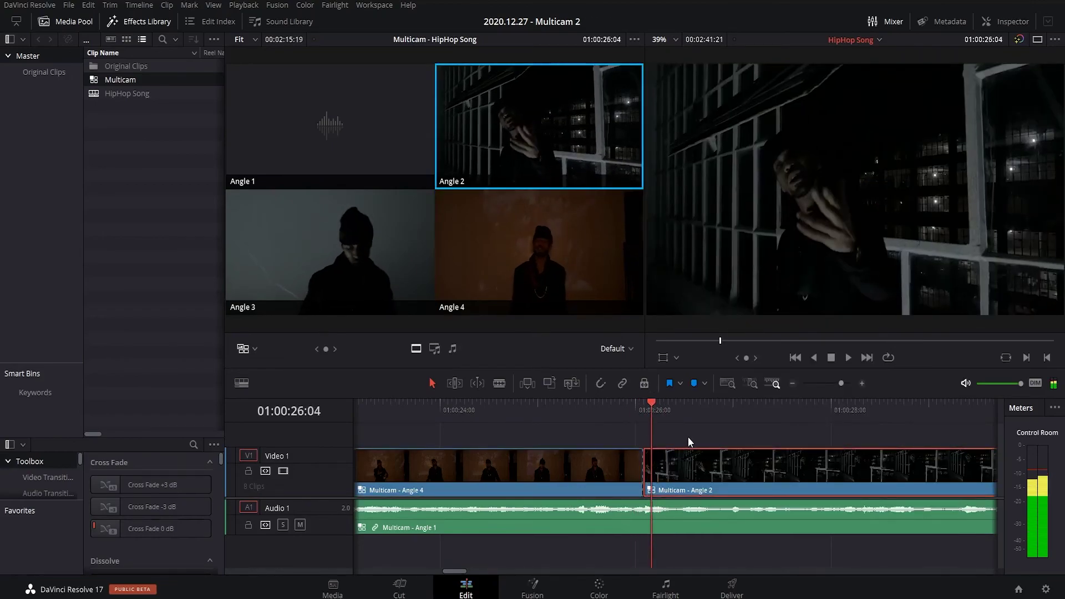
# - Play from 01:00:44 and live-cut the long Angle 2 clip to Angles 4, 3, then 2
pyautogui.scroll(-3, 688, 437)
pyautogui.click(454, 410)
pyautogui.press('space')
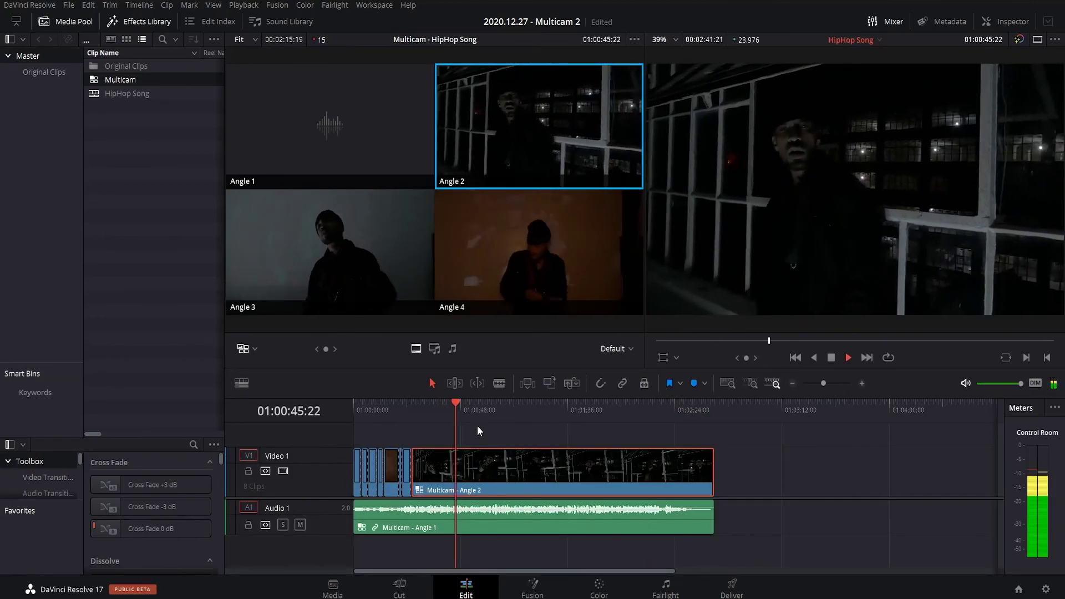
pyautogui.press('4')
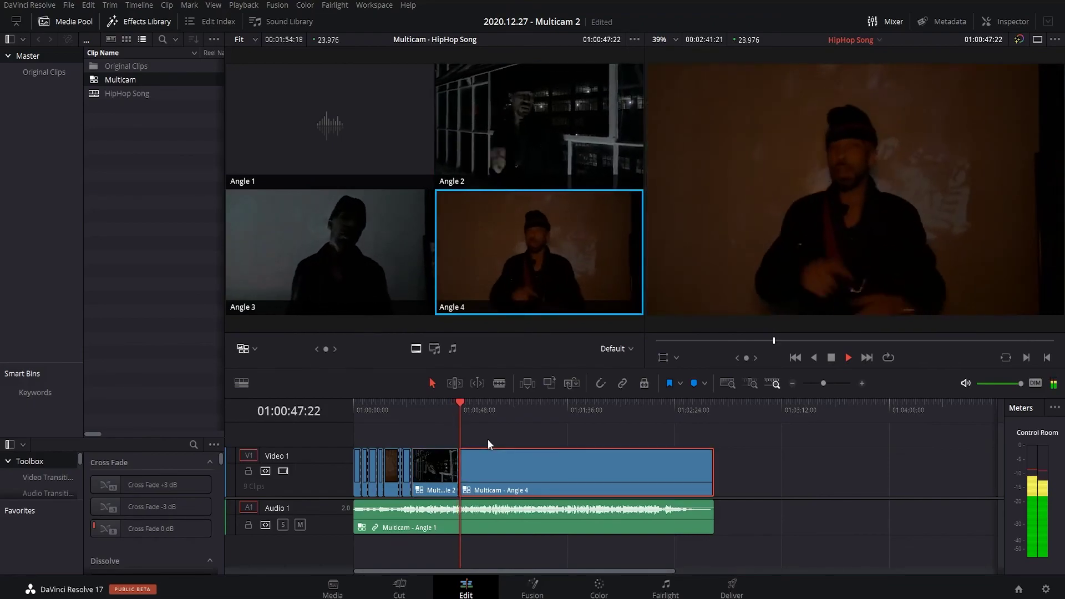
pyautogui.press('3')
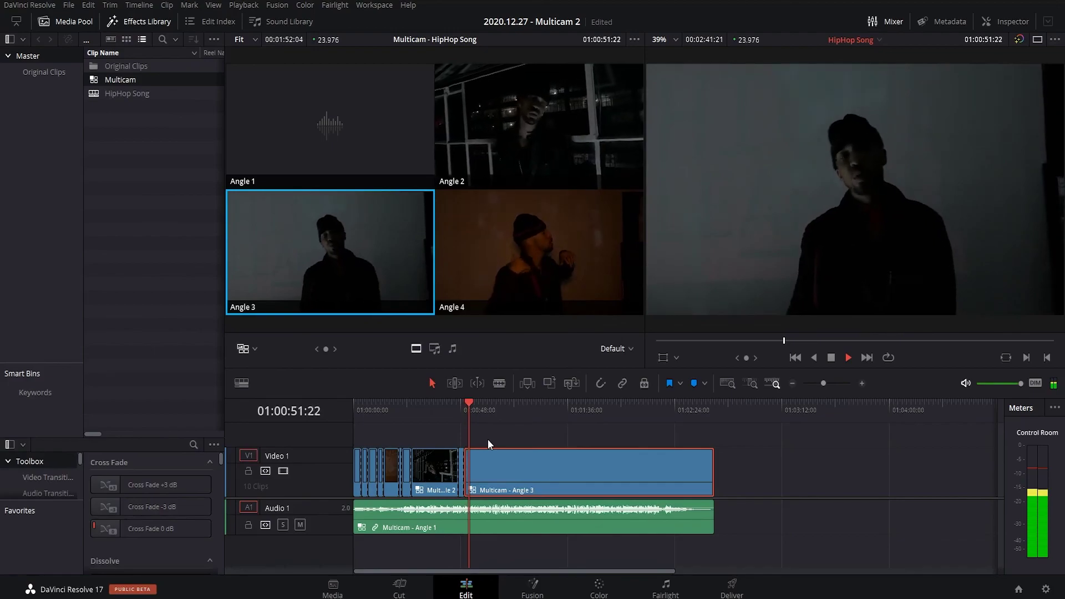
pyautogui.press('2')
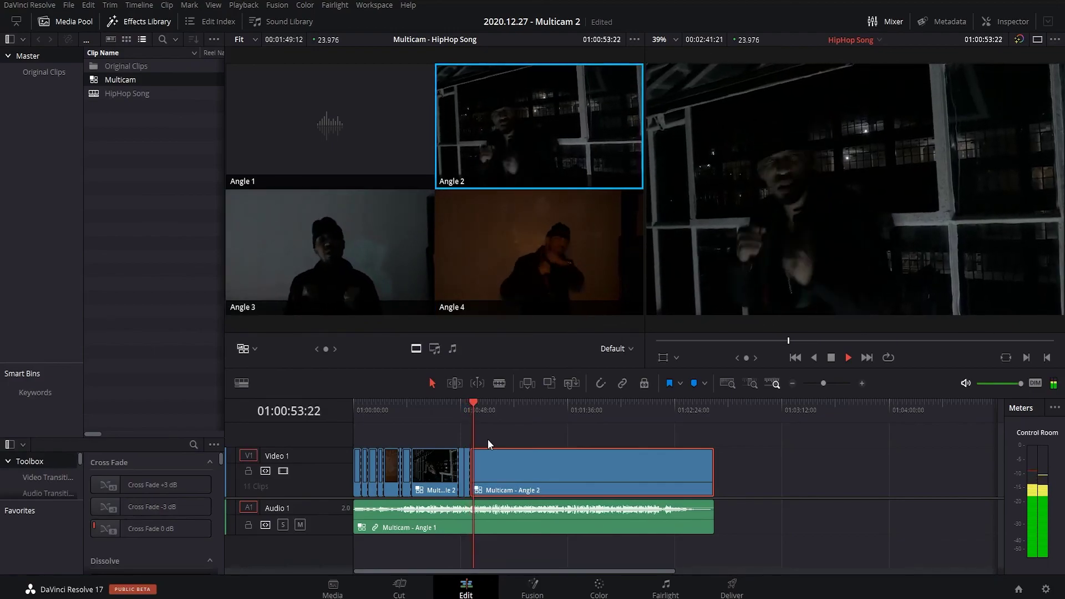